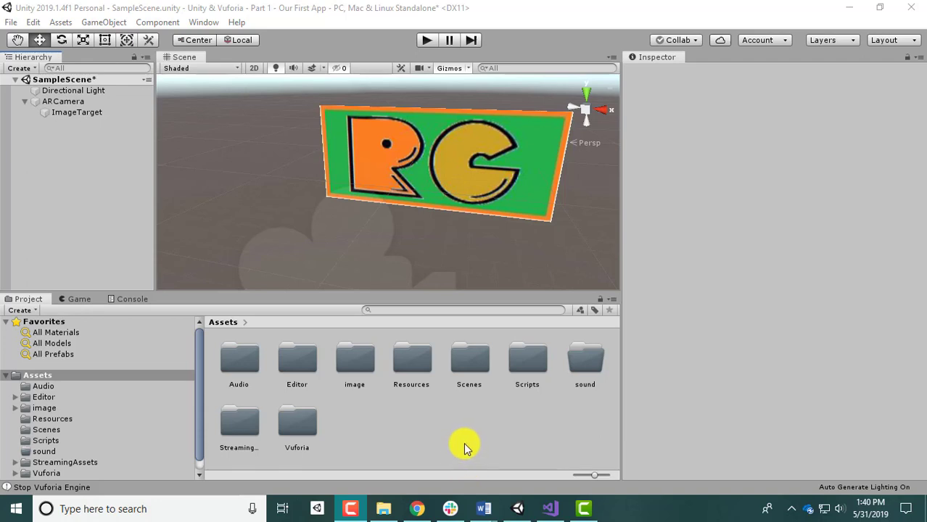
Add a Quad and move it forward and up over the RC image target
{"action": "left_click", "coordinate": [92, 134]}
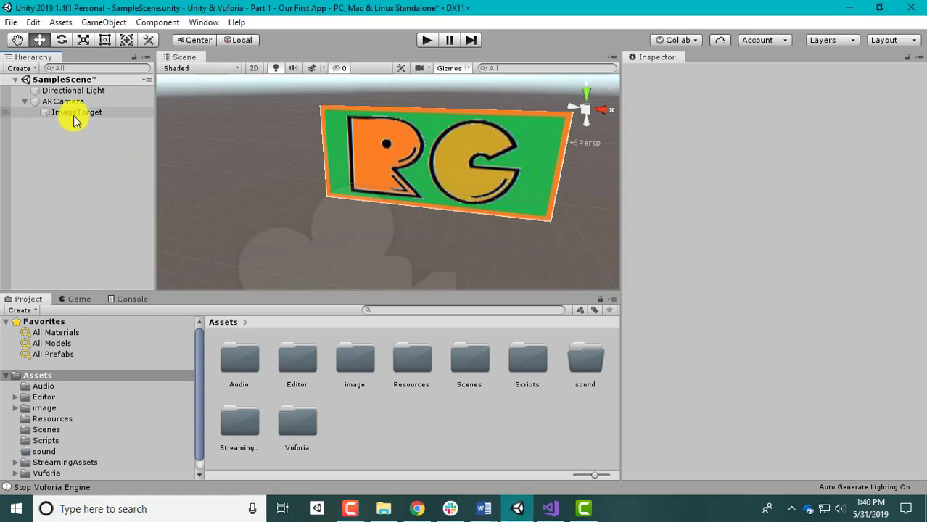
{"action": "left_click", "coordinate": [104, 23]}
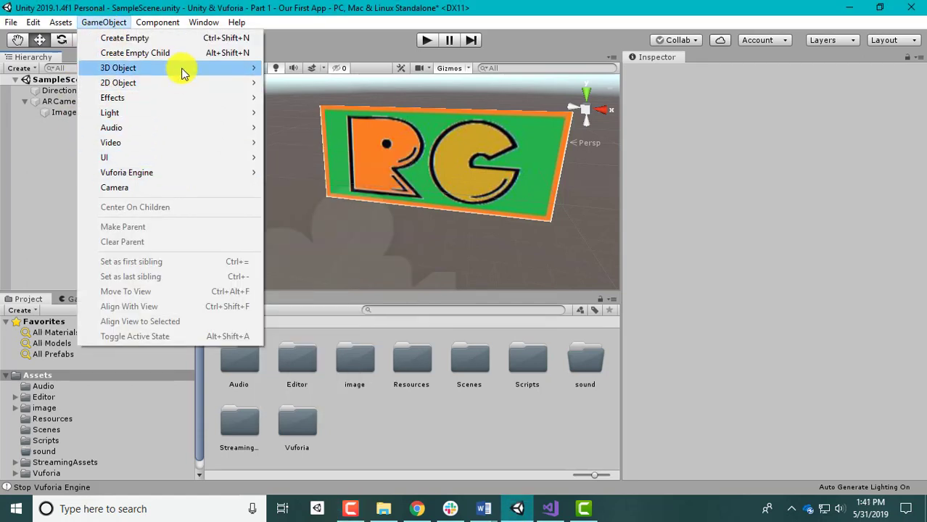
{"action": "mouse_move", "coordinate": [118, 67]}
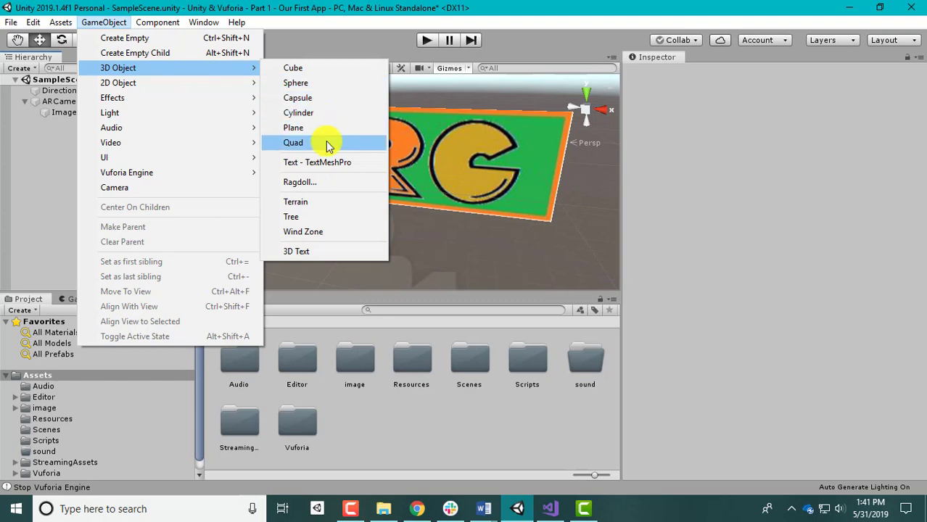
{"action": "left_click", "coordinate": [327, 143]}
{"action": "mouse_move", "coordinate": [396, 171]}
{"action": "left_mouse_down"}
{"action": "mouse_move", "coordinate": [446, 215]}
{"action": "mouse_move", "coordinate": [455, 211]}
{"action": "left_mouse_up"}
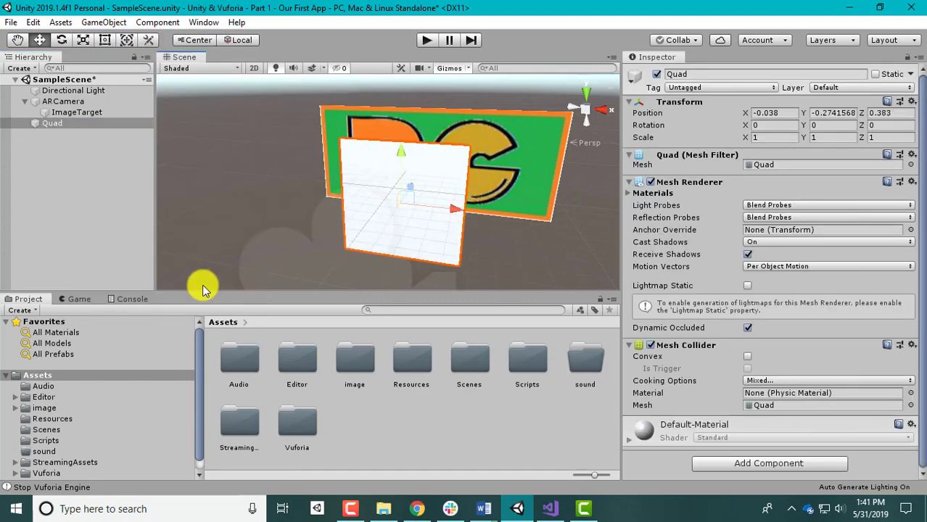
{"action": "left_click", "coordinate": [76, 300]}
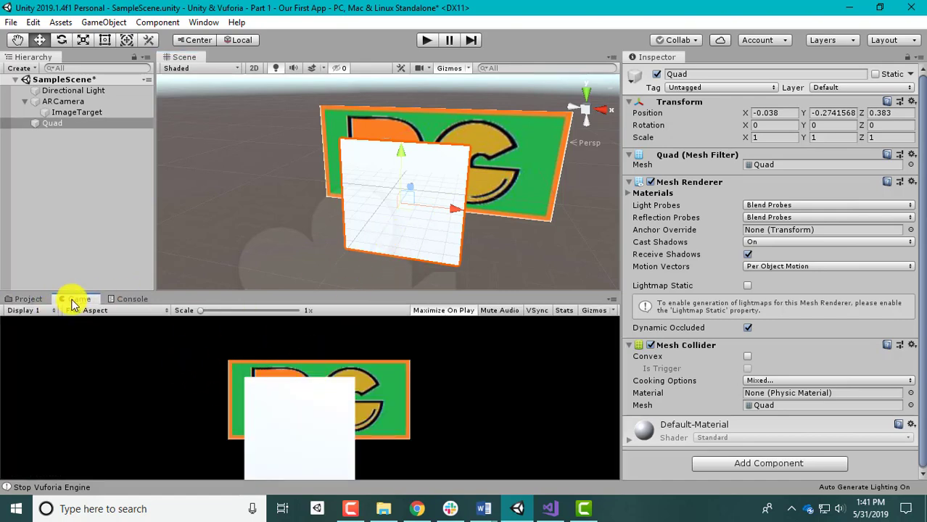
{"action": "mouse_move", "coordinate": [401, 153]}
{"action": "left_mouse_down"}
{"action": "mouse_move", "coordinate": [408, 140]}
{"action": "mouse_move", "coordinate": [428, 169]}
{"action": "left_mouse_up"}
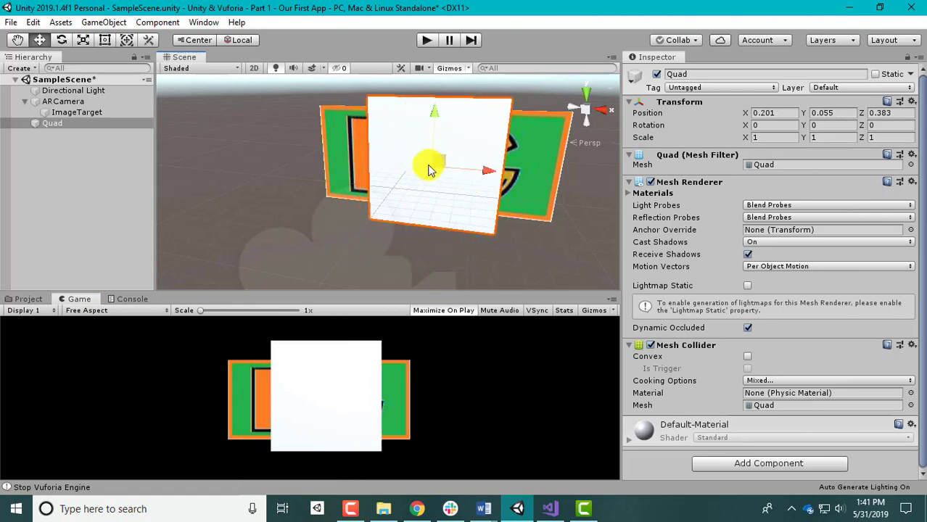
Widen the Quad into a wide, slightly shorter panel and recentre it on the target
{"action": "left_click", "coordinate": [103, 42]}
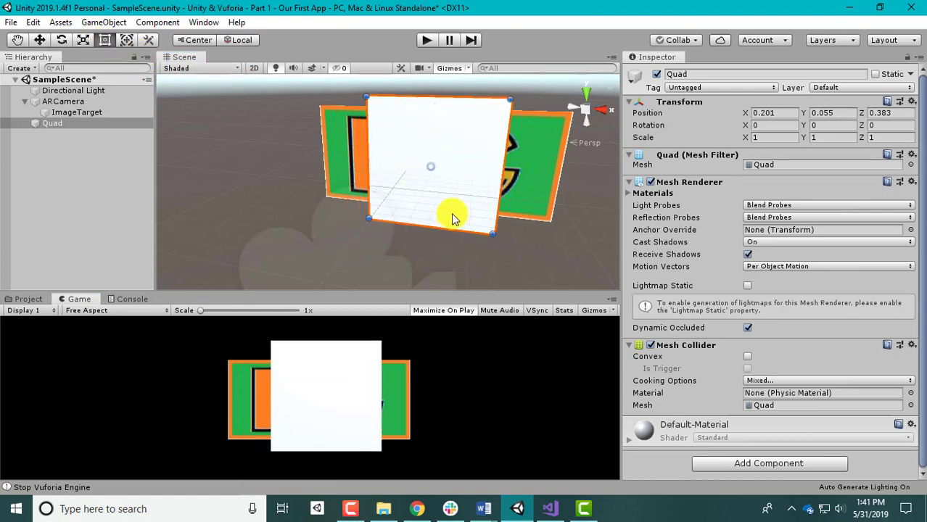
{"action": "left_click_drag", "start_coordinate": [492, 233], "coordinate": [541, 235]}
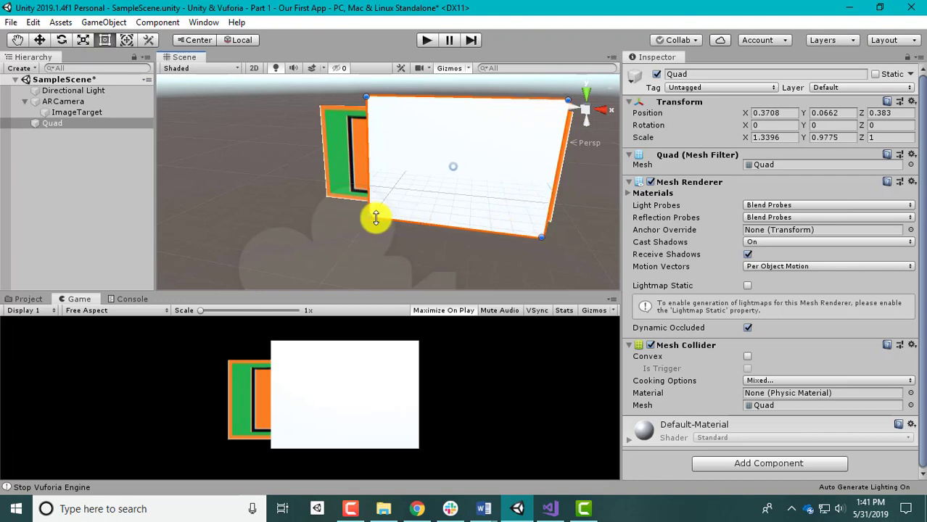
{"action": "left_click_drag", "start_coordinate": [372, 217], "coordinate": [372, 209]}
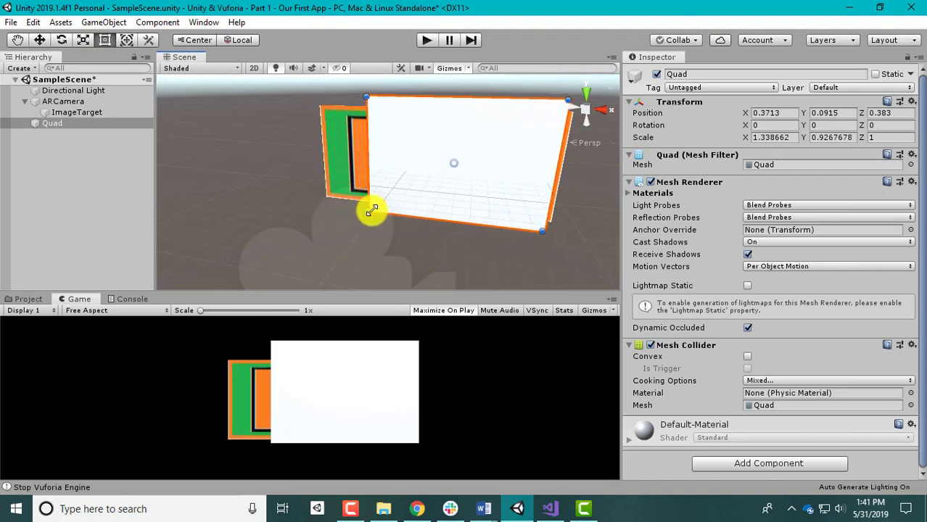
{"action": "left_click", "coordinate": [39, 40]}
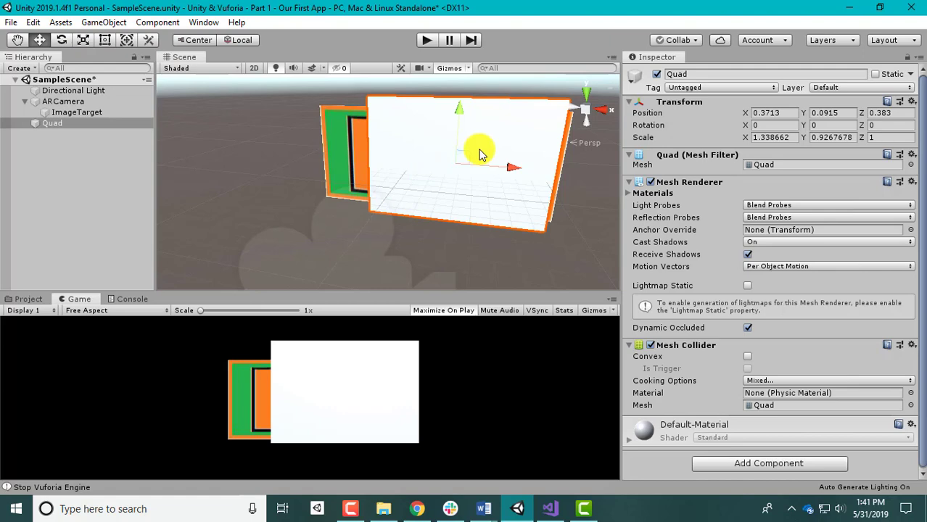
{"action": "left_click_drag", "start_coordinate": [507, 168], "coordinate": [474, 164]}
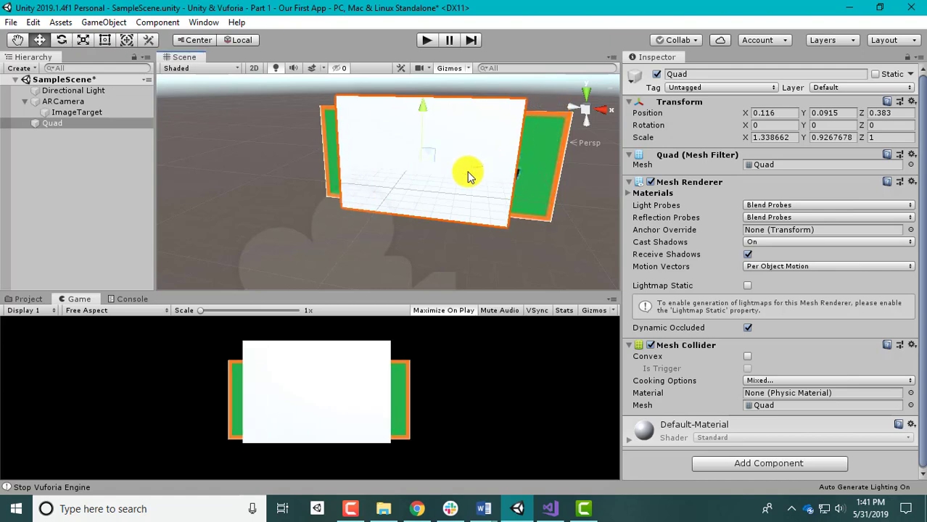
Search Pixabay for 'ar', then open and close a sponsored Shutterstock image
{"action": "left_click", "coordinate": [417, 508]}
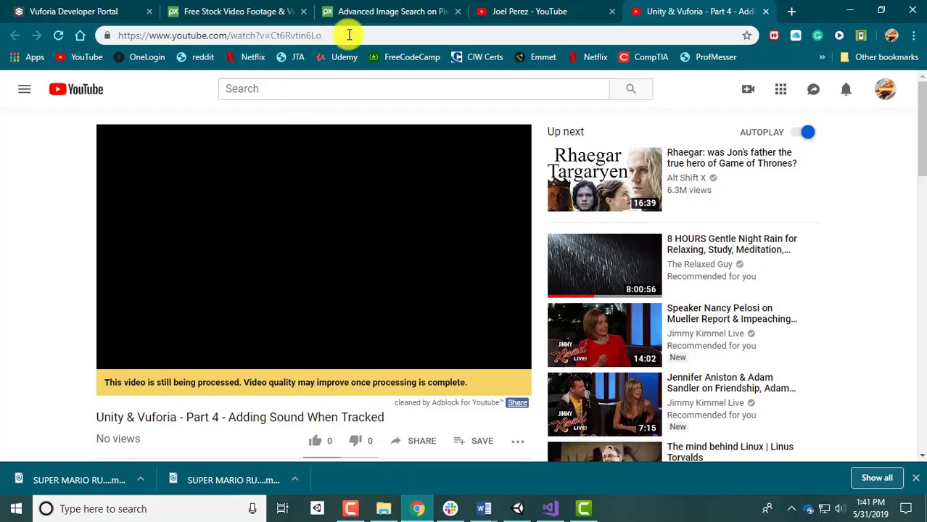
{"action": "left_click", "coordinate": [528, 21]}
{"action": "left_click", "coordinate": [382, 10]}
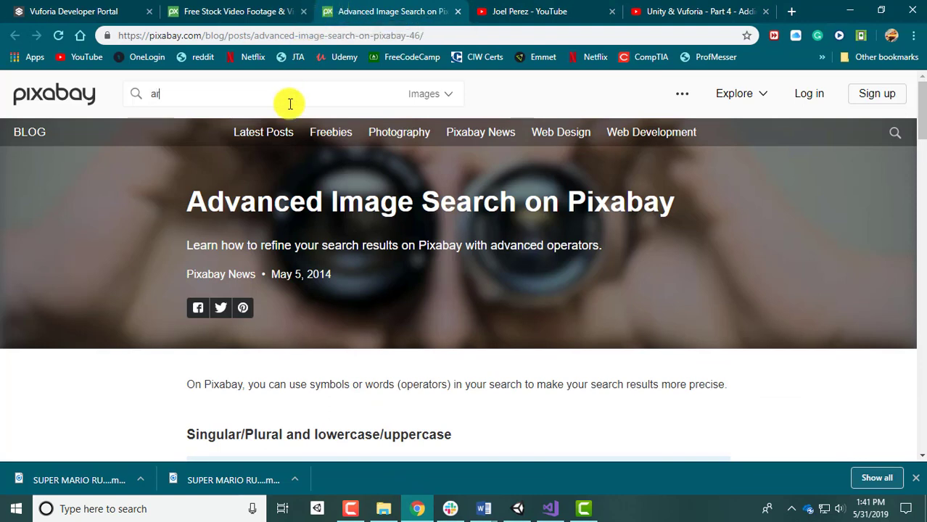
{"action": "key", "text": "Return"}
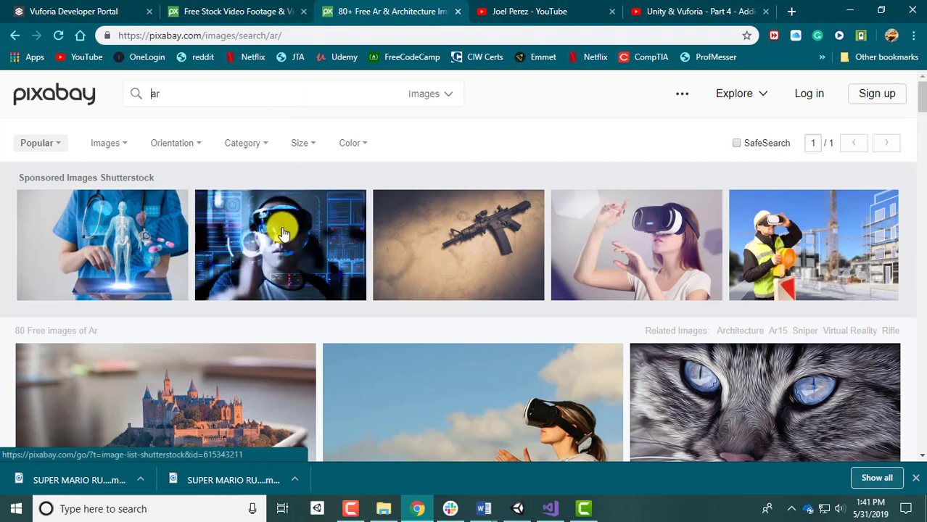
{"action": "left_click", "coordinate": [289, 240]}
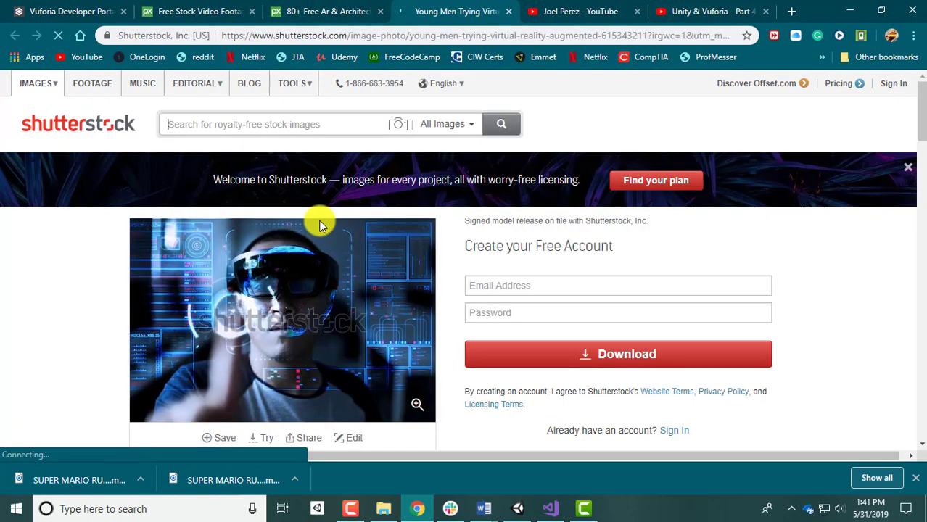
{"action": "left_click", "coordinate": [507, 12]}
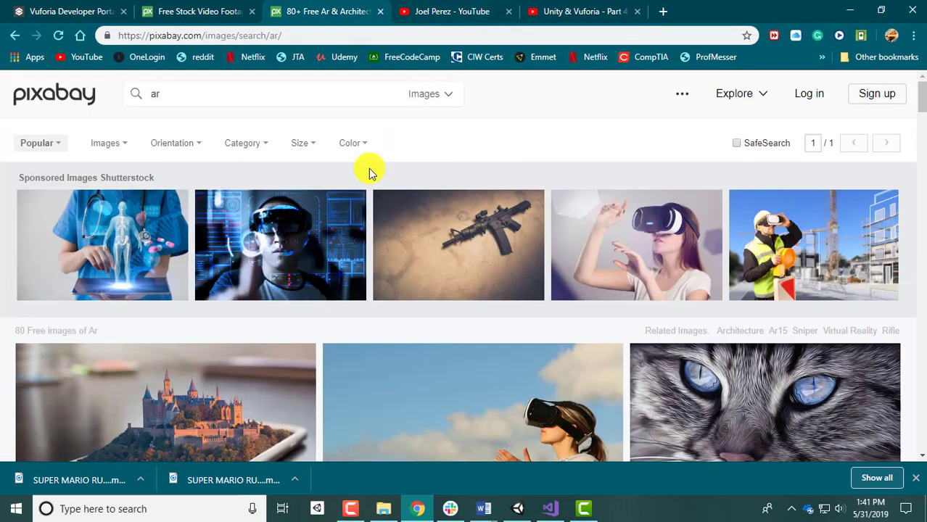
Browse the 'ar' image results, then select the search term and open the media-type dropdown
{"action": "scroll", "coordinate": [294, 233], "scroll_direction": "down", "scroll_amount": 1}
{"action": "scroll", "coordinate": [319, 233], "scroll_direction": "down", "scroll_amount": 2}
{"action": "scroll", "coordinate": [331, 234], "scroll_direction": "down", "scroll_amount": 1}
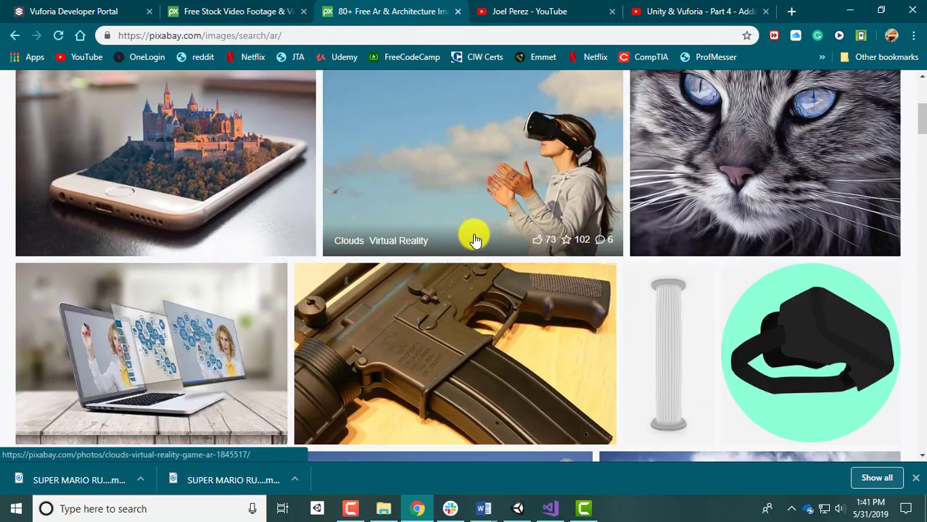
{"action": "scroll", "coordinate": [472, 234], "scroll_direction": "down", "scroll_amount": 1}
{"action": "scroll", "coordinate": [472, 238], "scroll_direction": "down", "scroll_amount": 2}
{"action": "scroll", "coordinate": [442, 240], "scroll_direction": "down", "scroll_amount": 2}
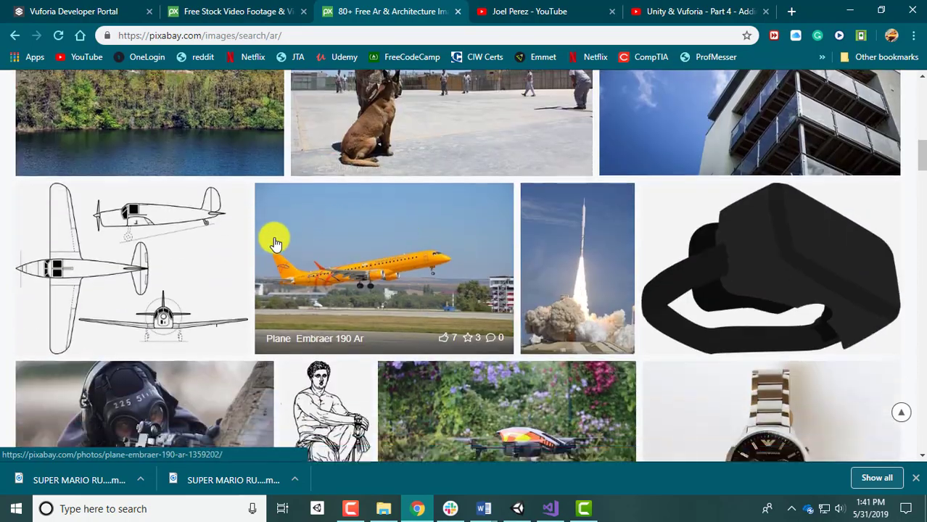
{"action": "scroll", "coordinate": [264, 243], "scroll_direction": "down", "scroll_amount": 2}
{"action": "scroll", "coordinate": [275, 239], "scroll_direction": "down", "scroll_amount": 2}
{"action": "scroll", "coordinate": [330, 238], "scroll_direction": "down", "scroll_amount": 2}
{"action": "scroll", "coordinate": [377, 243], "scroll_direction": "down", "scroll_amount": 3}
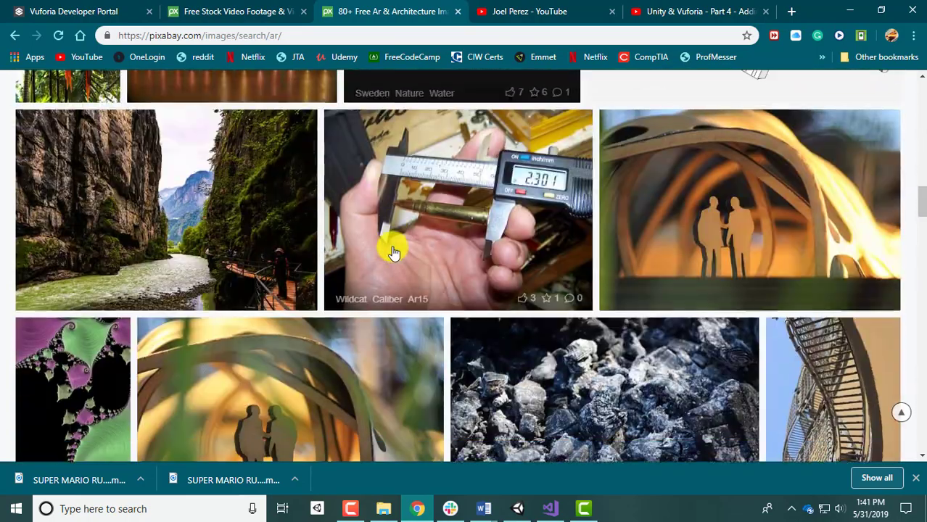
{"action": "scroll", "coordinate": [347, 256], "scroll_direction": "down", "scroll_amount": 2}
{"action": "scroll", "coordinate": [269, 244], "scroll_direction": "up", "scroll_amount": 6}
{"action": "scroll", "coordinate": [292, 245], "scroll_direction": "up", "scroll_amount": 6}
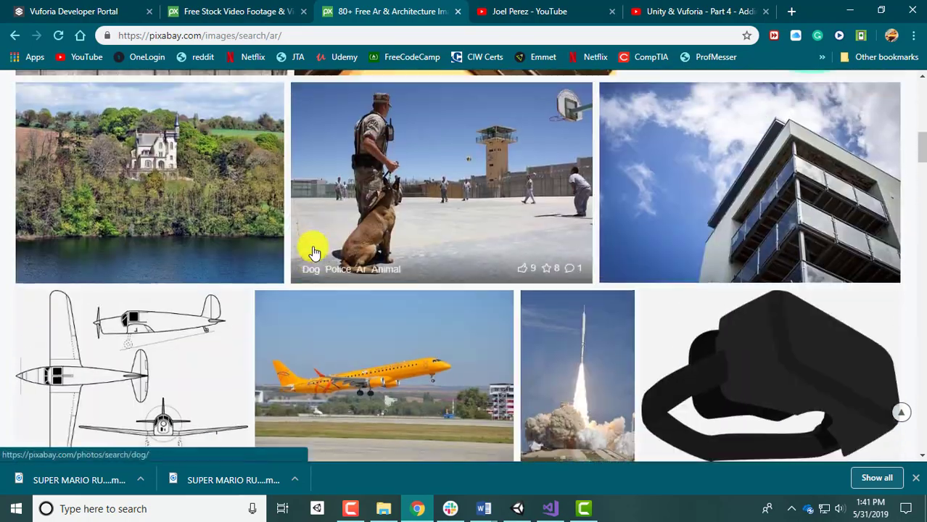
{"action": "scroll", "coordinate": [311, 248], "scroll_direction": "up", "scroll_amount": 8}
{"action": "left_click_drag", "start_coordinate": [174, 93], "coordinate": [134, 98]}
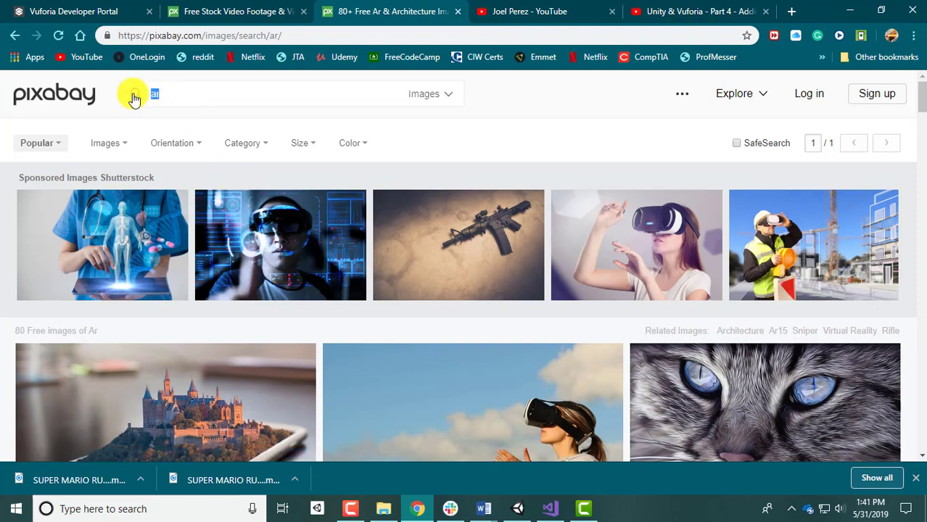
{"action": "left_click", "coordinate": [410, 98]}
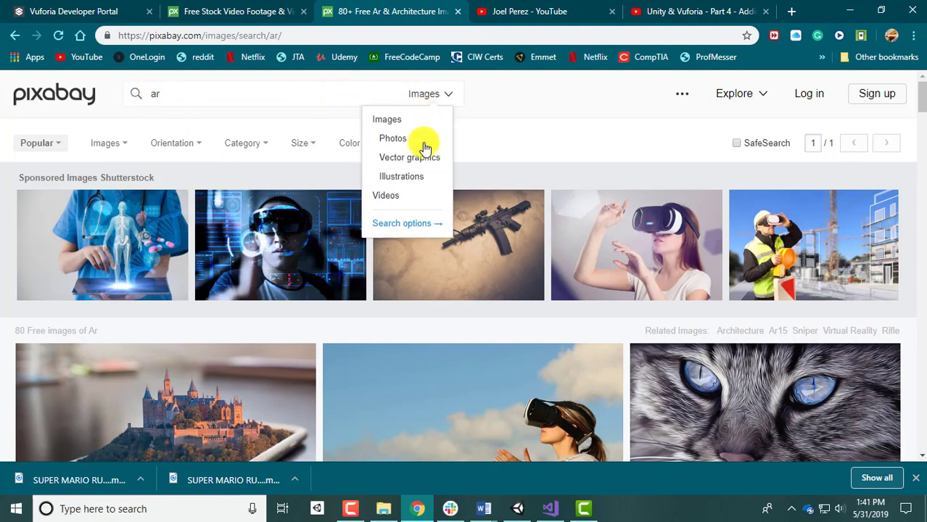
Switch the Pixabay search to videos, search for tech clips, and browse the results
{"action": "left_click", "coordinate": [386, 194]}
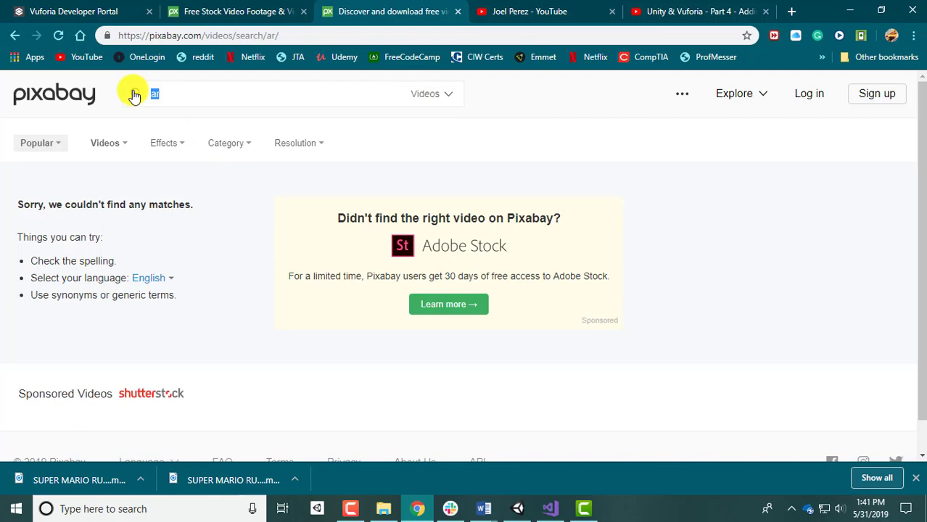
{"action": "left_click", "coordinate": [140, 103]}
{"action": "type", "text": "tech"}
{"action": "key", "text": "Return"}
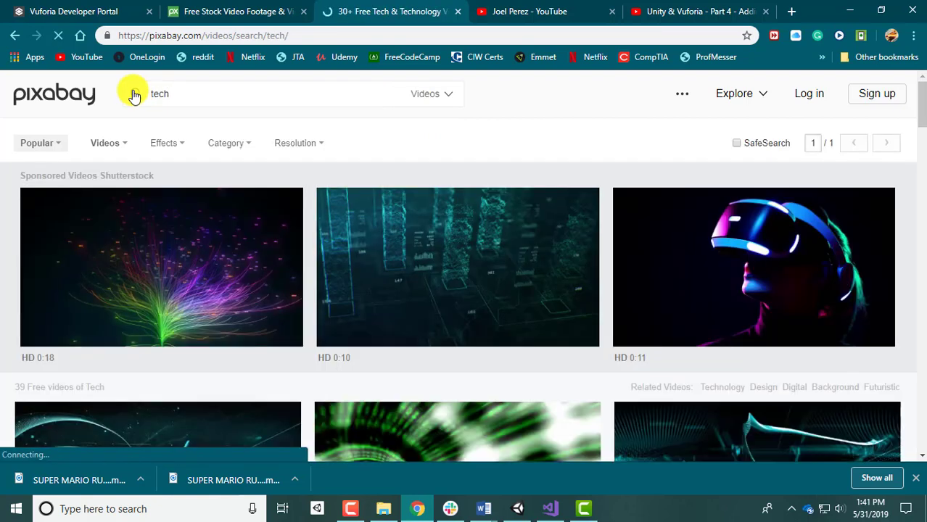
{"action": "scroll", "coordinate": [275, 209], "scroll_direction": "down", "scroll_amount": 1}
{"action": "scroll", "coordinate": [389, 290], "scroll_direction": "down", "scroll_amount": 1}
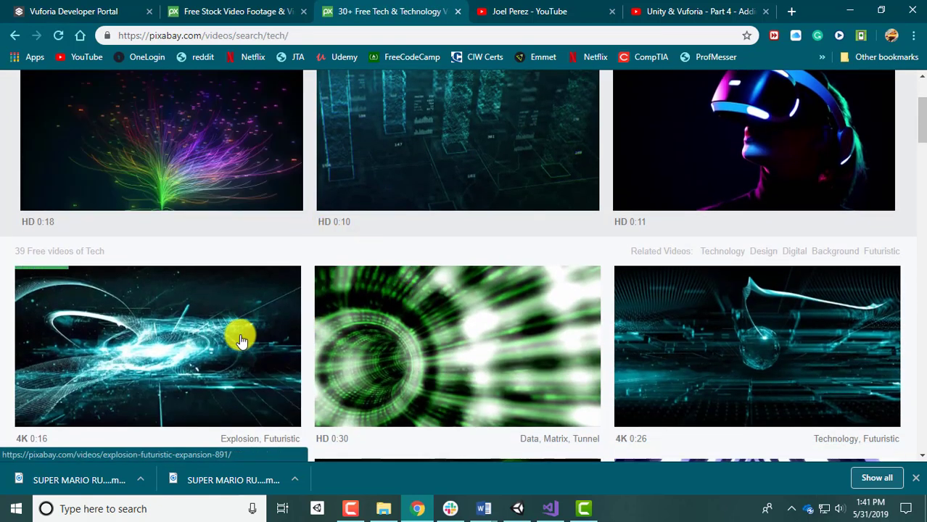
{"action": "mouse_move", "coordinate": [753, 267]}
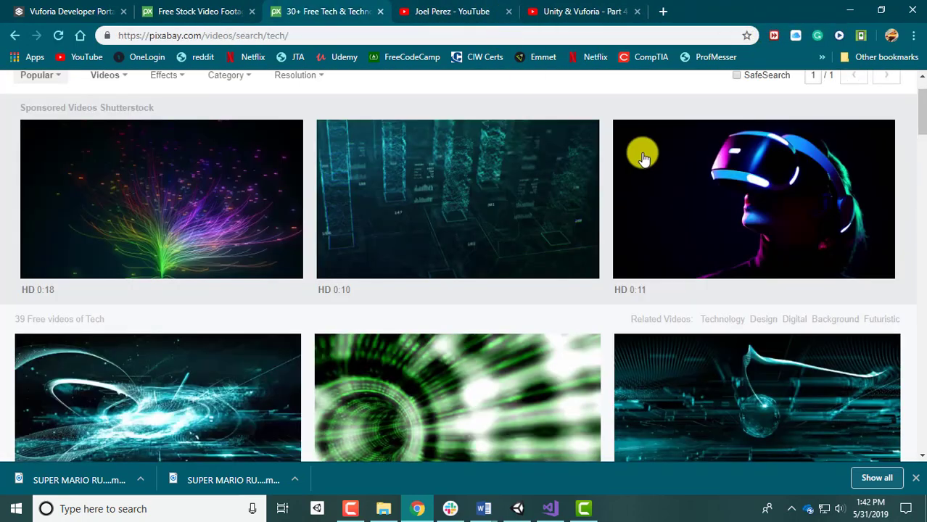
{"action": "scroll", "coordinate": [698, 280], "scroll_direction": "down", "scroll_amount": 1}
{"action": "scroll", "coordinate": [698, 281], "scroll_direction": "down", "scroll_amount": 1}
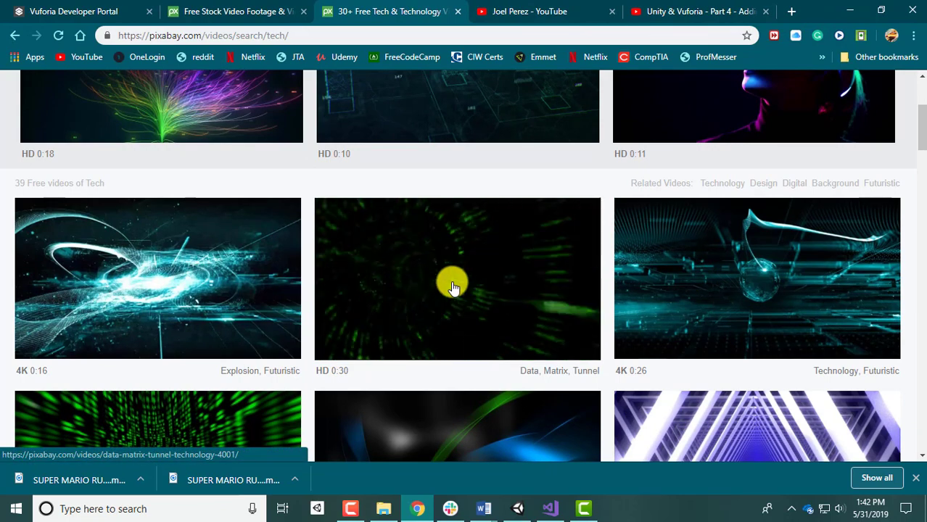
Download the green Data Matrix Tunnel video at 960×540
{"action": "right_click", "coordinate": [451, 280]}
{"action": "left_click", "coordinate": [393, 274]}
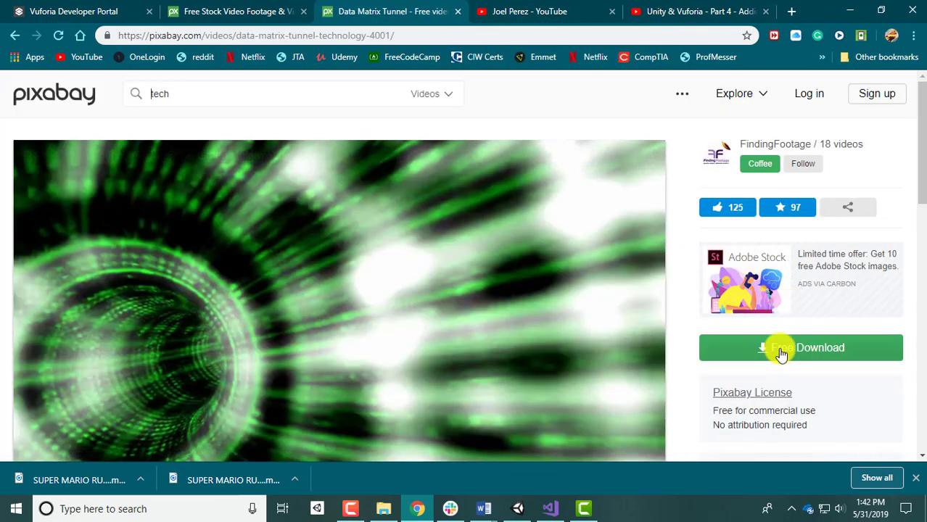
{"action": "left_click", "coordinate": [782, 350]}
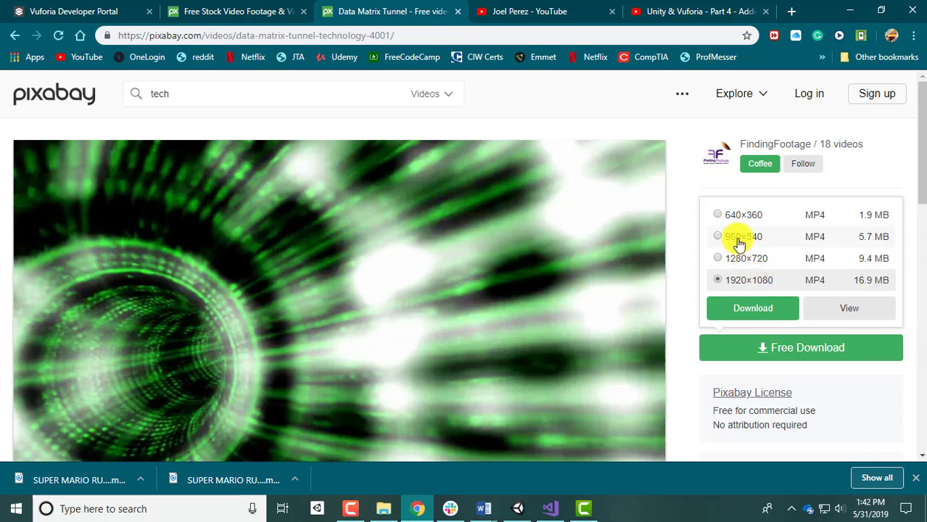
{"action": "left_click", "coordinate": [736, 258]}
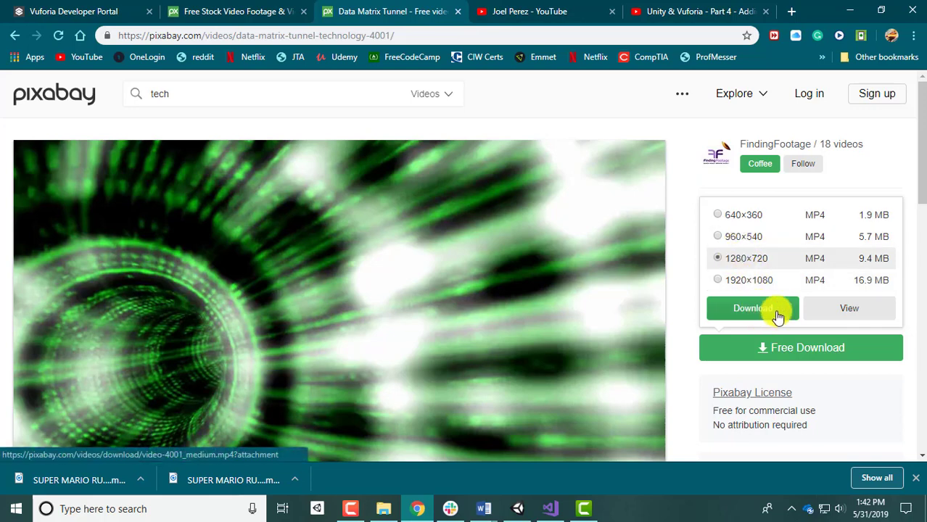
{"action": "left_click", "coordinate": [739, 238]}
{"action": "left_click", "coordinate": [744, 307]}
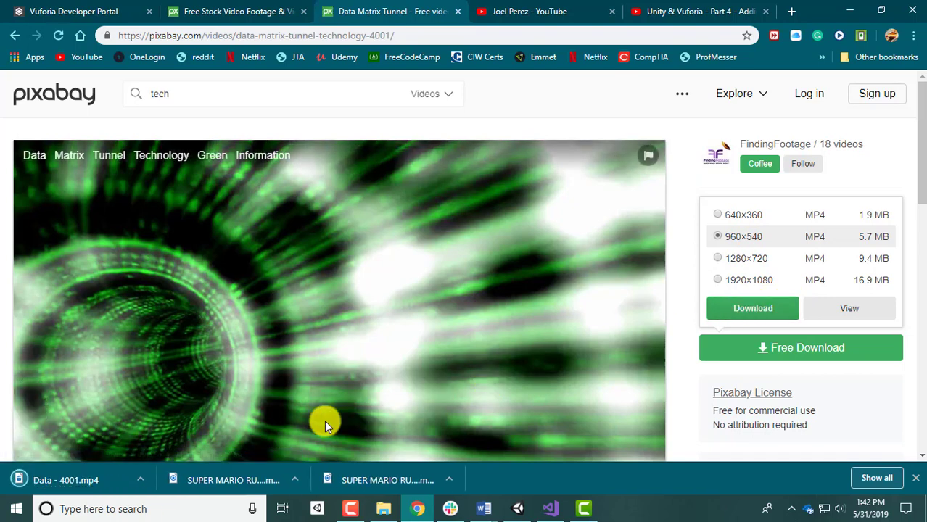
Create a folder named Video in the Unity project's Assets
{"action": "left_click", "coordinate": [516, 505]}
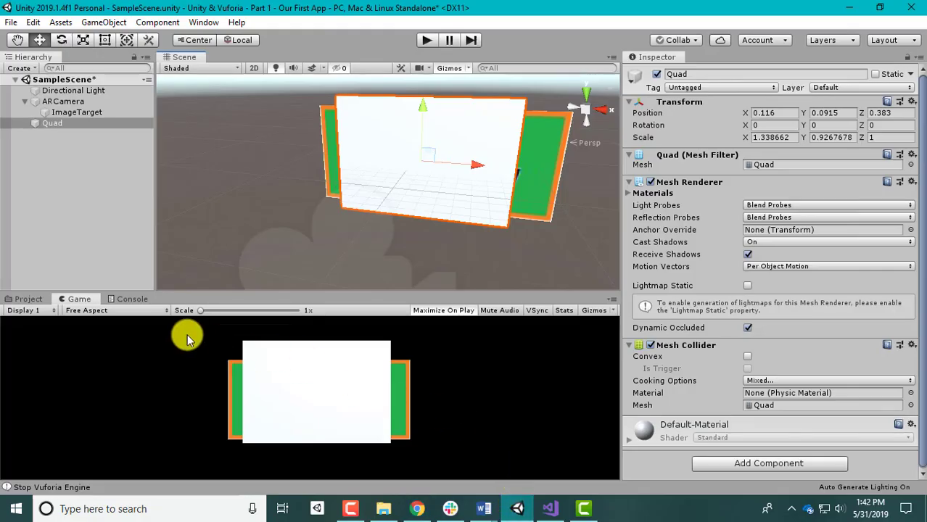
{"action": "left_click", "coordinate": [26, 299]}
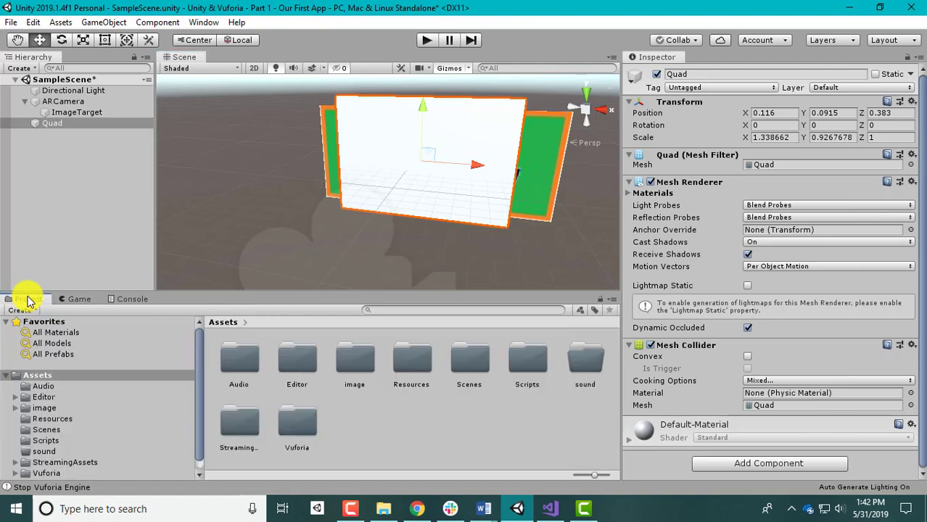
{"action": "left_click", "coordinate": [418, 431]}
{"action": "right_click", "coordinate": [419, 431]}
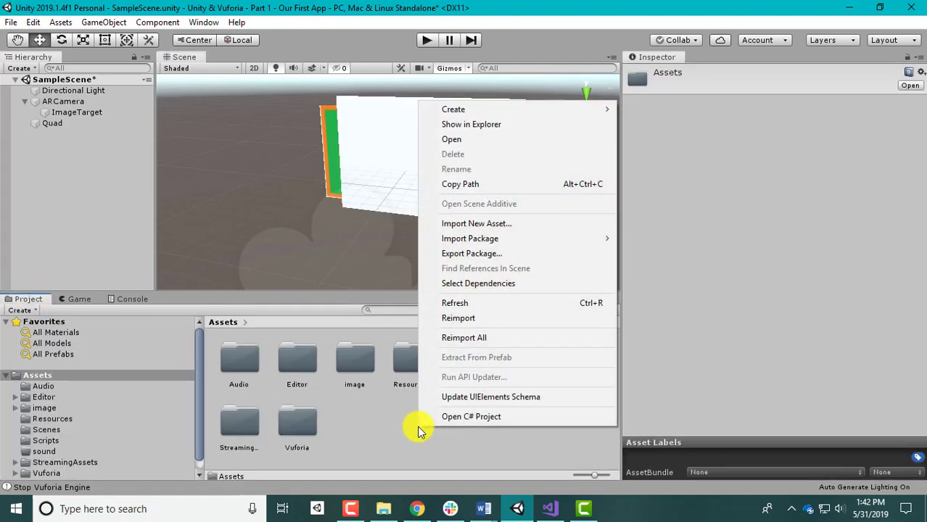
{"action": "mouse_move", "coordinate": [464, 109]}
{"action": "left_click", "coordinate": [699, 30]}
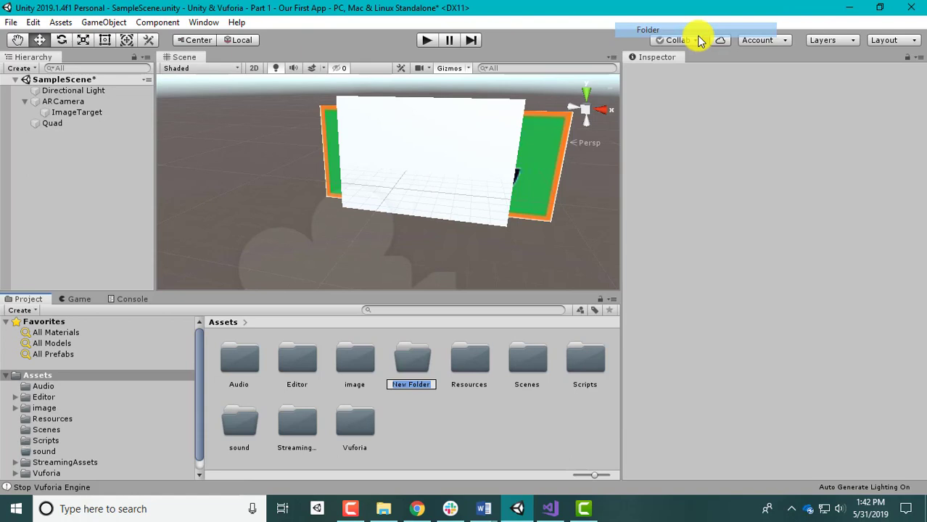
{"action": "type", "text": "Video"}
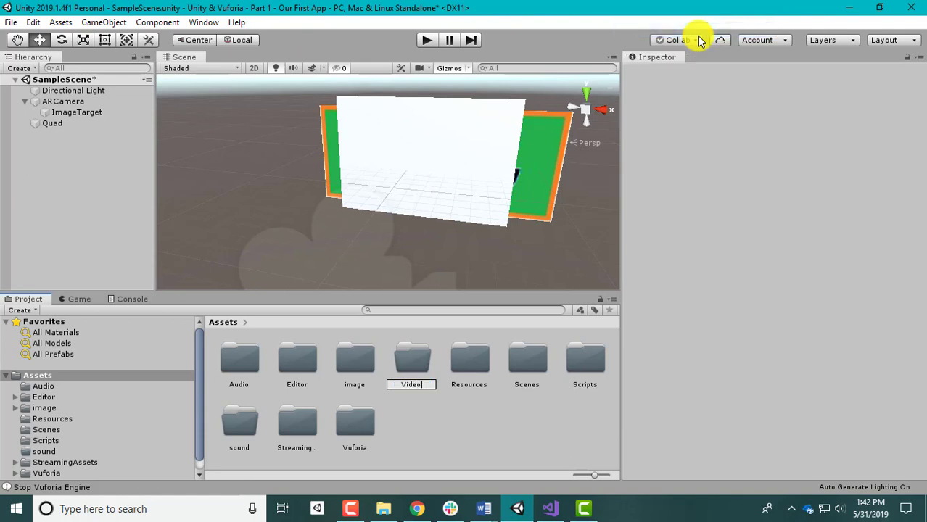
{"action": "key", "text": "Return"}
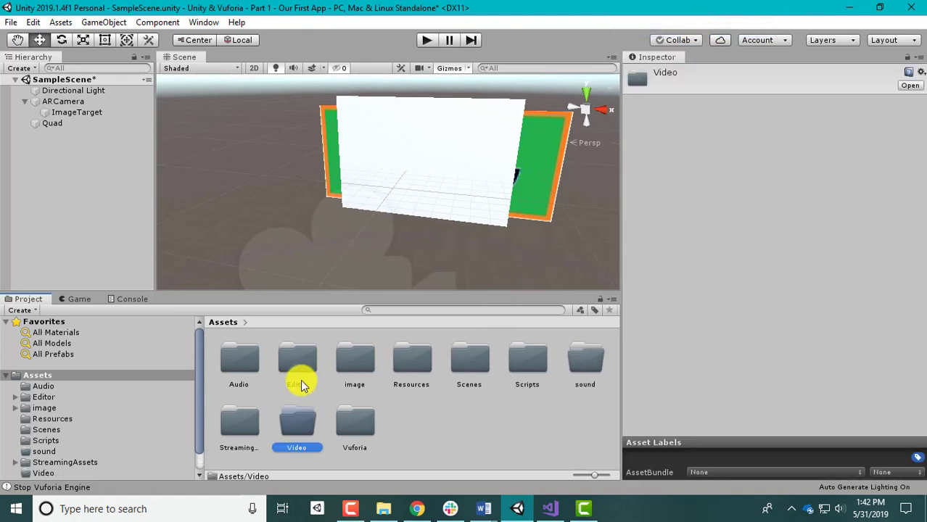
Import Data 4001.mp4 from Downloads into the Video folder
{"action": "double_click", "coordinate": [292, 420]}
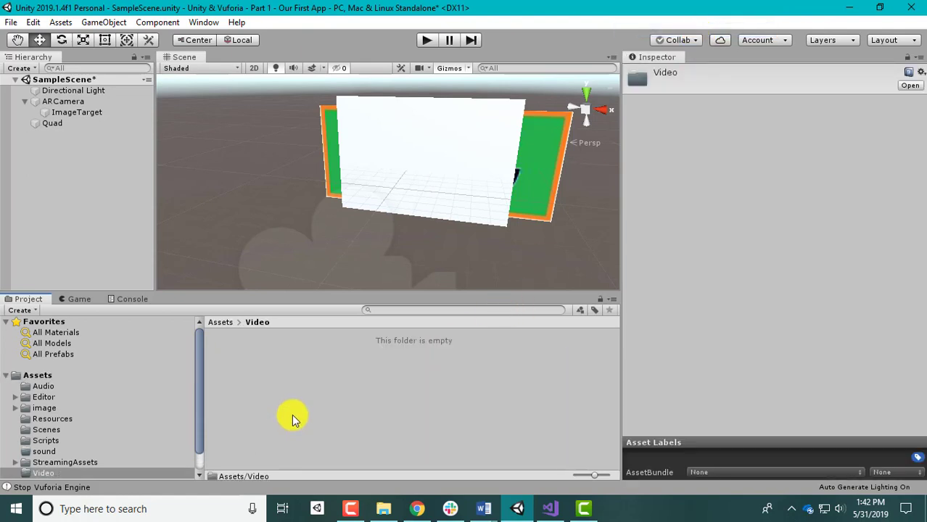
{"action": "left_click", "coordinate": [387, 510]}
{"action": "left_click", "coordinate": [367, 341]}
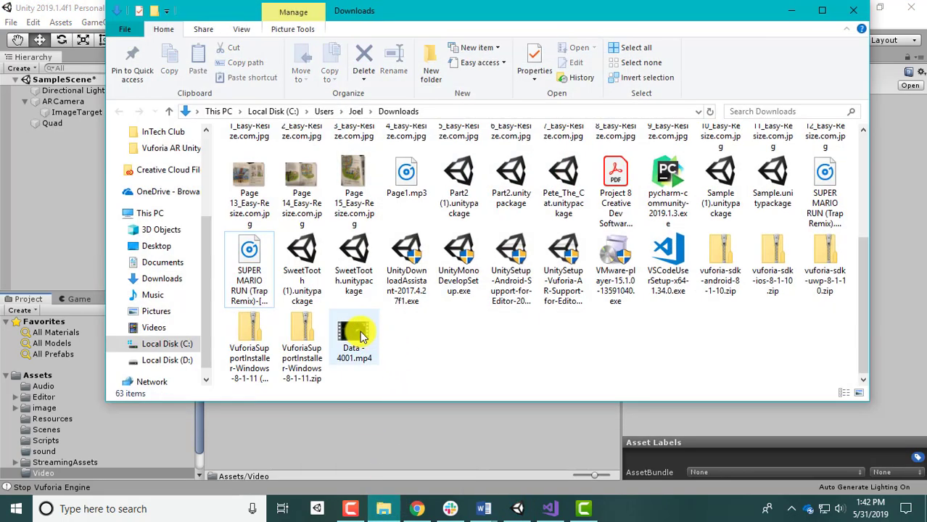
{"action": "left_click_drag", "start_coordinate": [362, 335], "coordinate": [516, 511]}
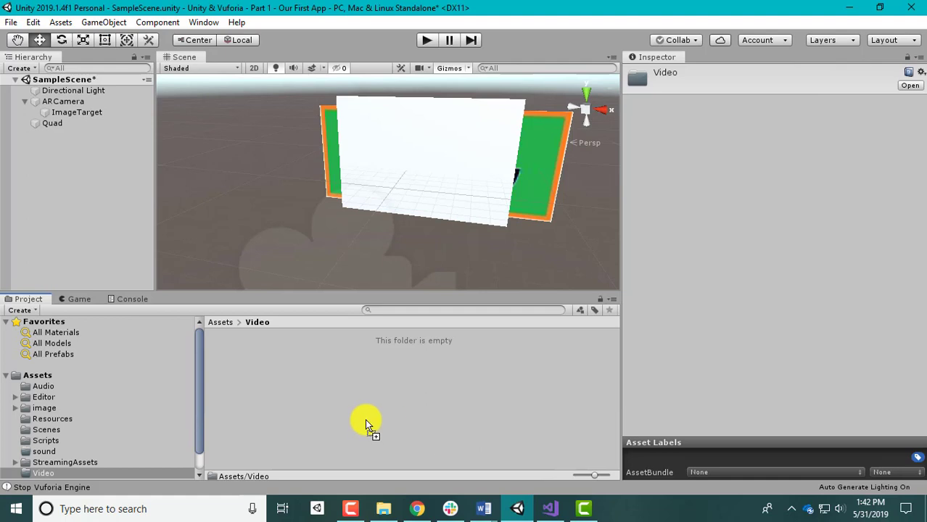
{"action": "left_click_drag", "start_coordinate": [516, 511], "coordinate": [366, 415]}
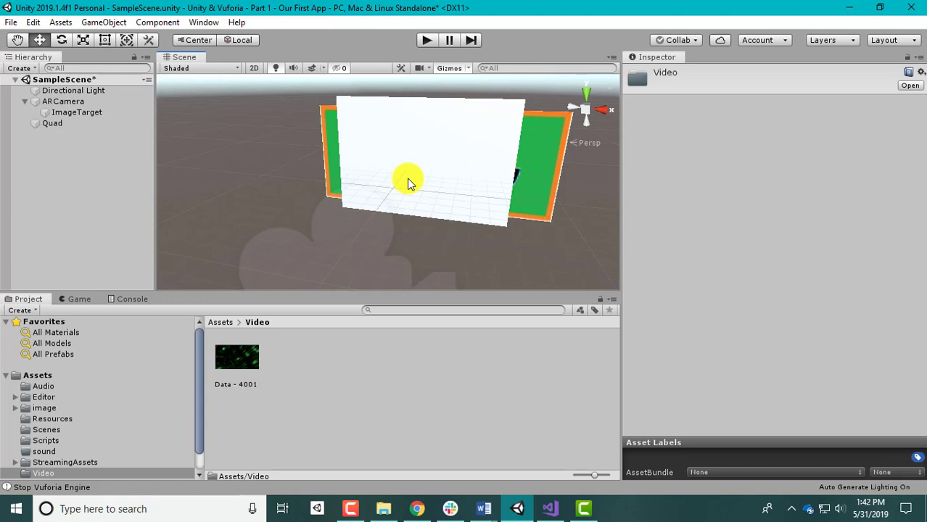
Assign the Data - 4001 clip to the Quad, parent it under ImageTarget, and start Play mode
{"action": "left_click_drag", "start_coordinate": [236, 357], "coordinate": [52, 124]}
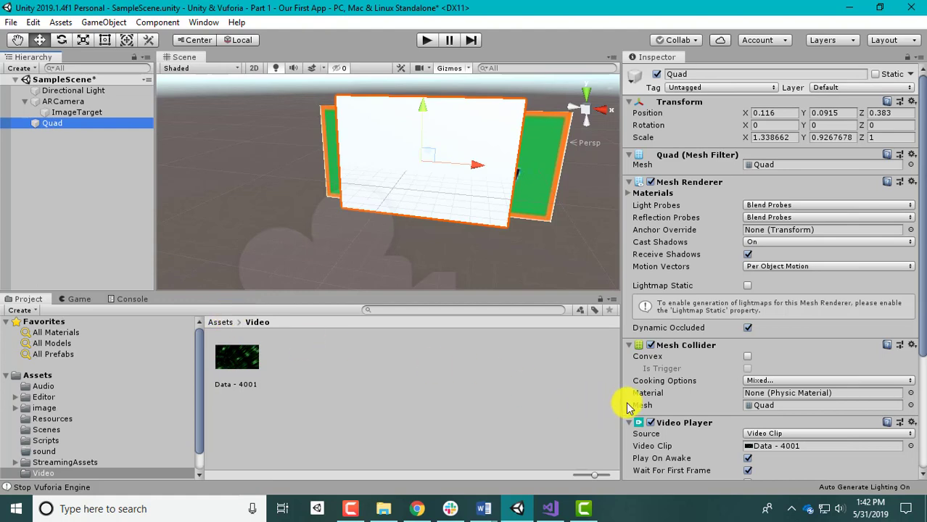
{"action": "scroll", "coordinate": [795, 408], "scroll_direction": "down", "scroll_amount": 3}
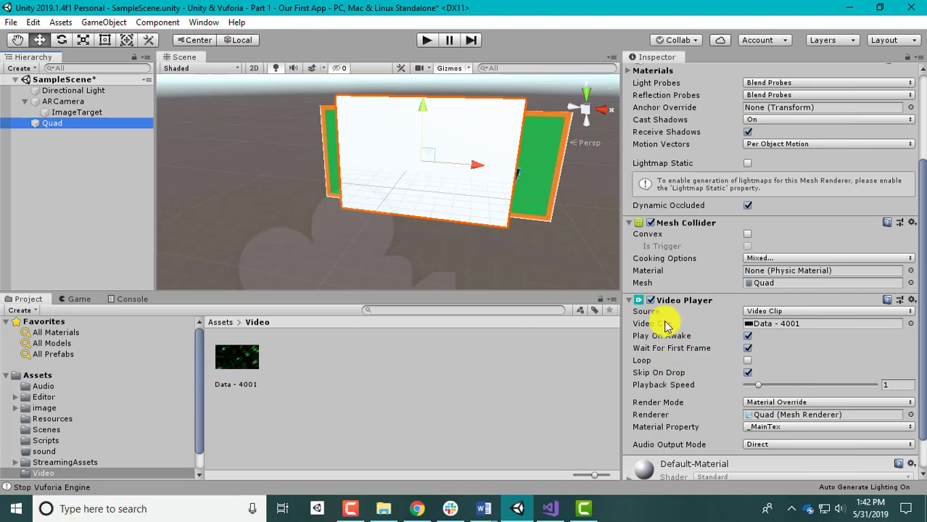
{"action": "left_click", "coordinate": [493, 354]}
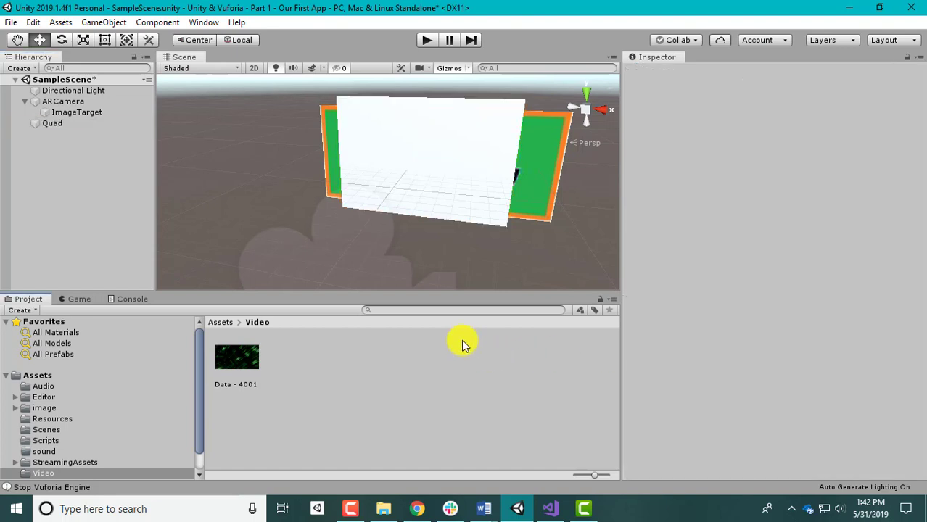
{"action": "left_click", "coordinate": [60, 128]}
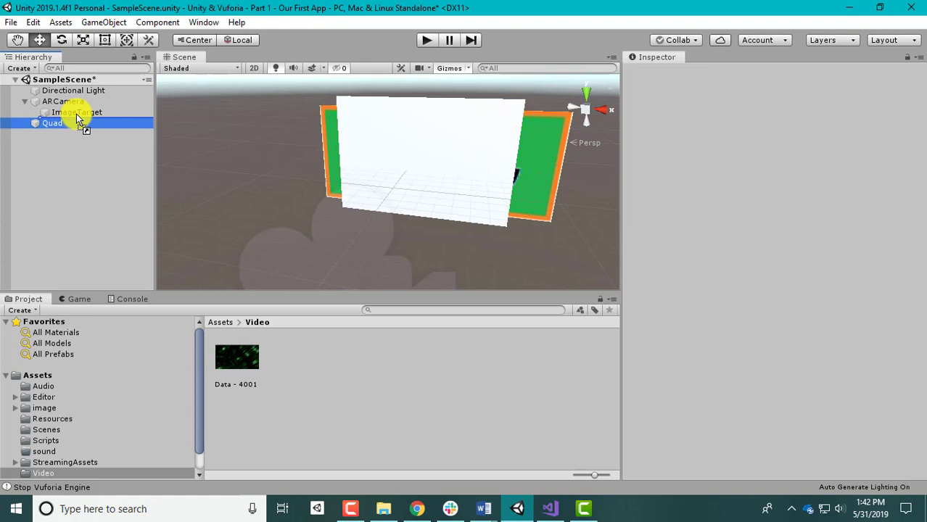
{"action": "left_click_drag", "start_coordinate": [77, 118], "coordinate": [79, 112]}
{"action": "left_click", "coordinate": [429, 42]}
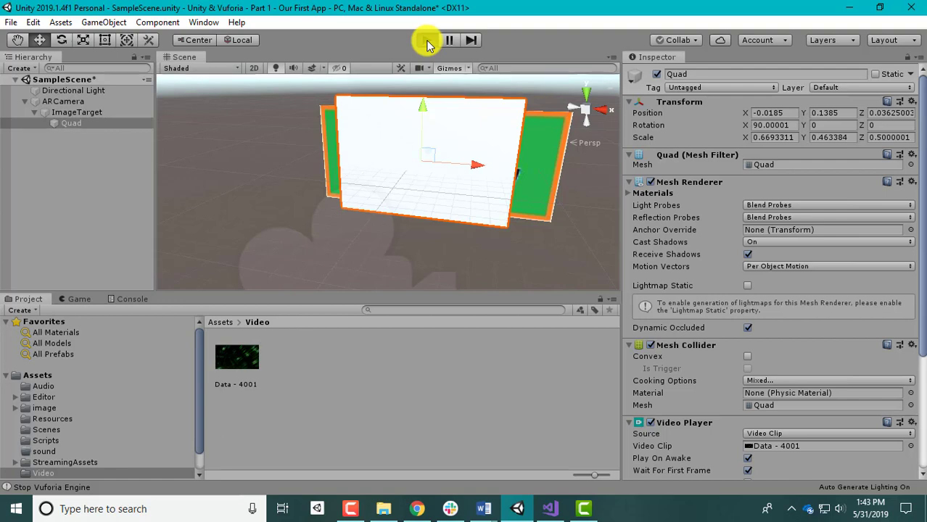
{"action": "left_click", "coordinate": [427, 41]}
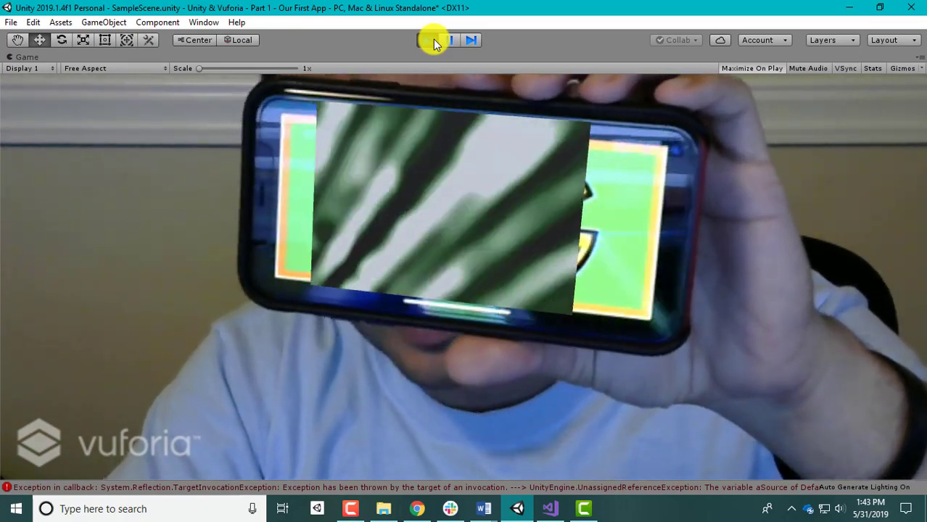
{"action": "left_click", "coordinate": [433, 39]}
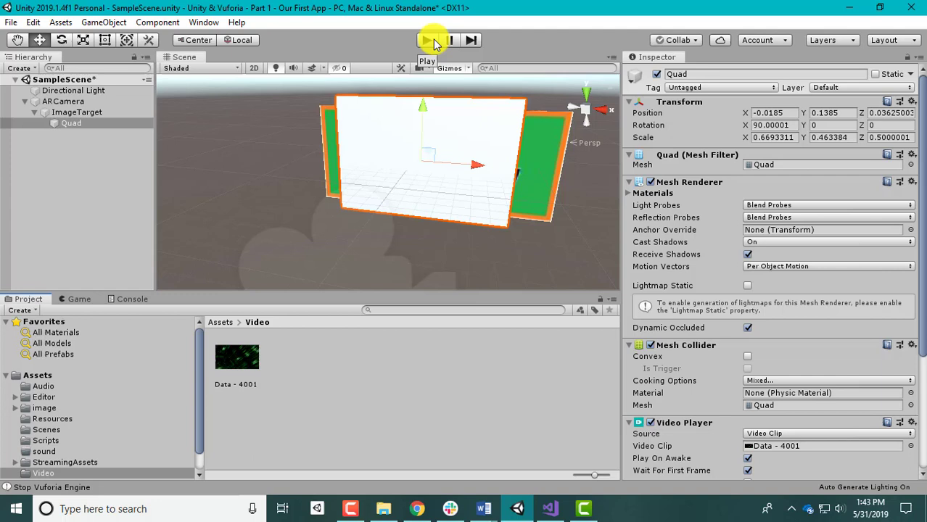
Add a Sphere to the scene and switch to the Game view
{"action": "left_click", "coordinate": [110, 174]}
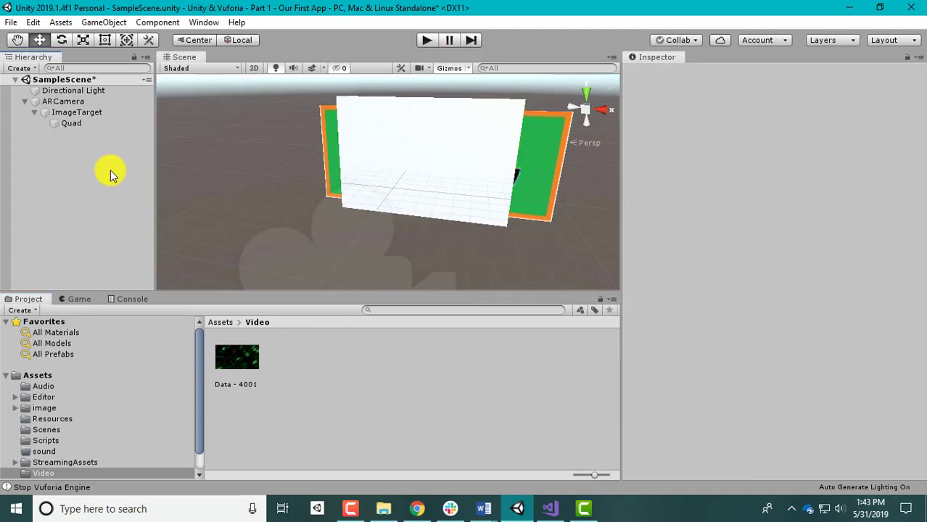
{"action": "left_click", "coordinate": [106, 24]}
{"action": "mouse_move", "coordinate": [118, 67]}
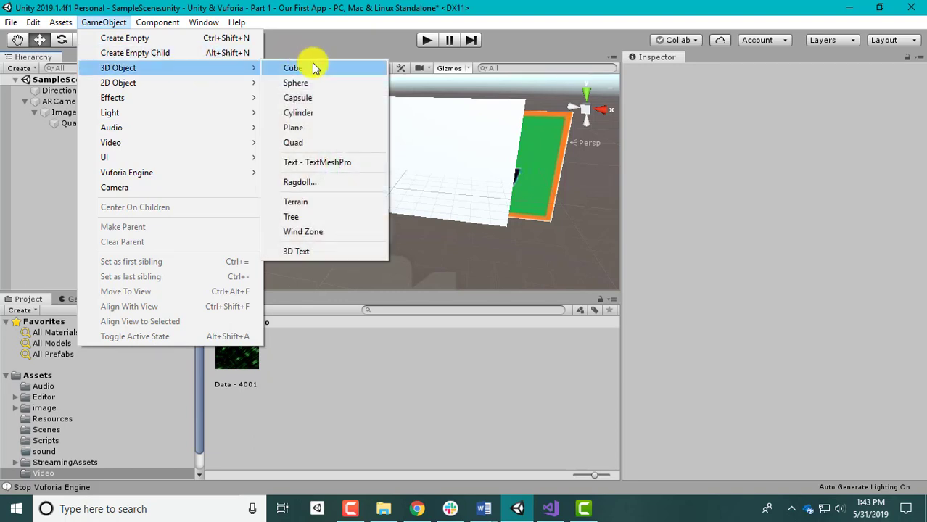
{"action": "left_click", "coordinate": [298, 82]}
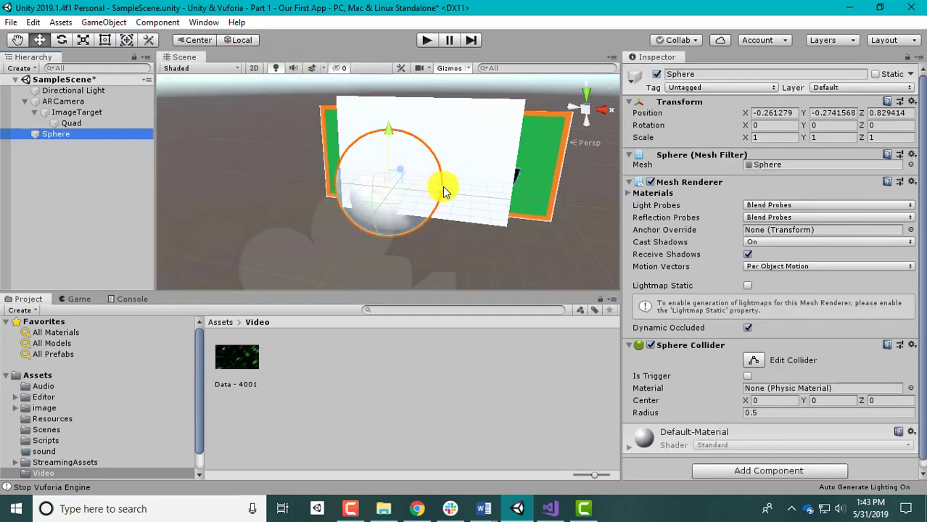
{"action": "left_click", "coordinate": [62, 302]}
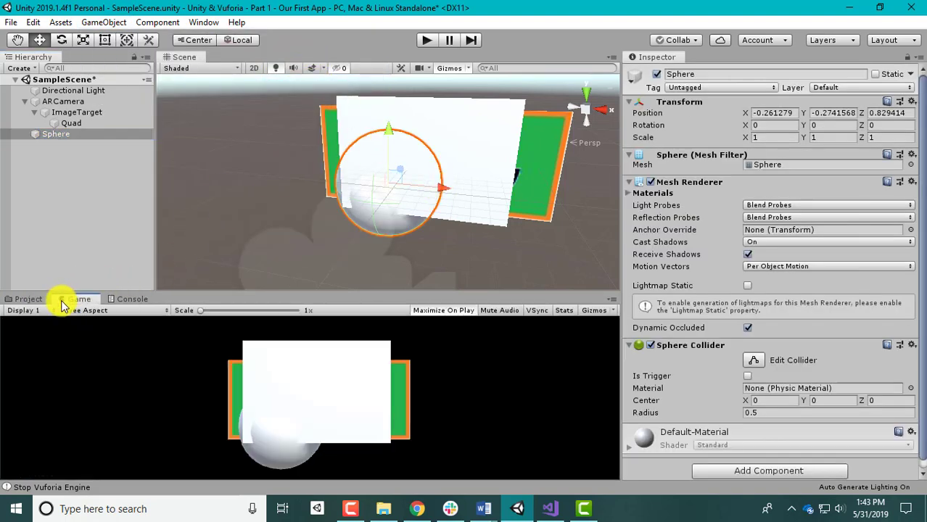
Shift the Quad left of the target and place the Sphere to its right
{"action": "left_click", "coordinate": [471, 155]}
{"action": "left_click_drag", "start_coordinate": [476, 165], "coordinate": [372, 170]}
{"action": "left_click", "coordinate": [55, 134]}
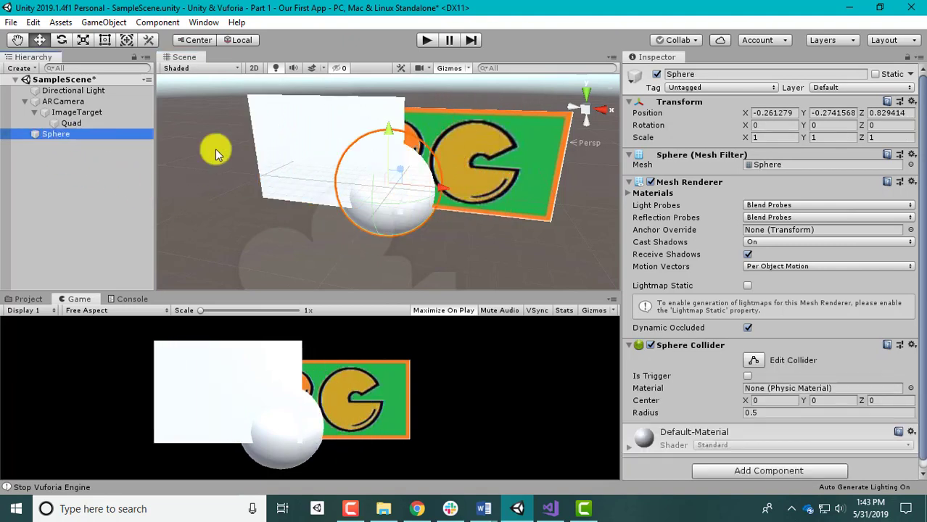
{"action": "mouse_move", "coordinate": [442, 188]}
{"action": "left_mouse_down"}
{"action": "mouse_move", "coordinate": [523, 197]}
{"action": "mouse_move", "coordinate": [485, 114]}
{"action": "left_mouse_up"}
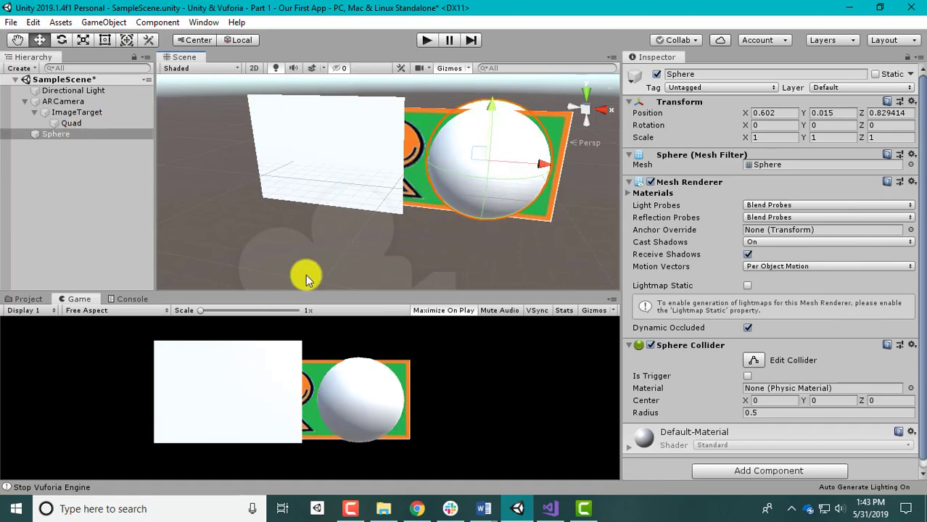
{"action": "left_click", "coordinate": [417, 507]}
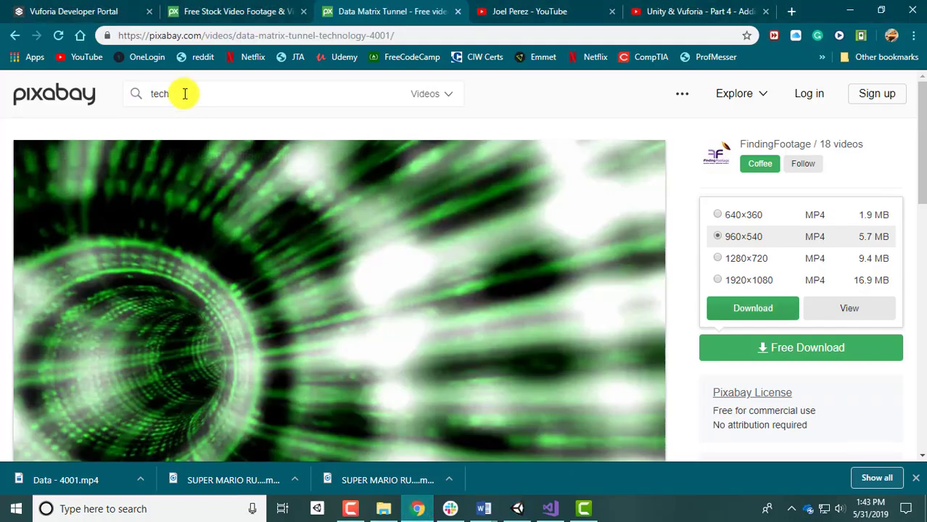
Search Pixabay videos for 'earth' and browse the results
{"action": "type", "text": "ea"}
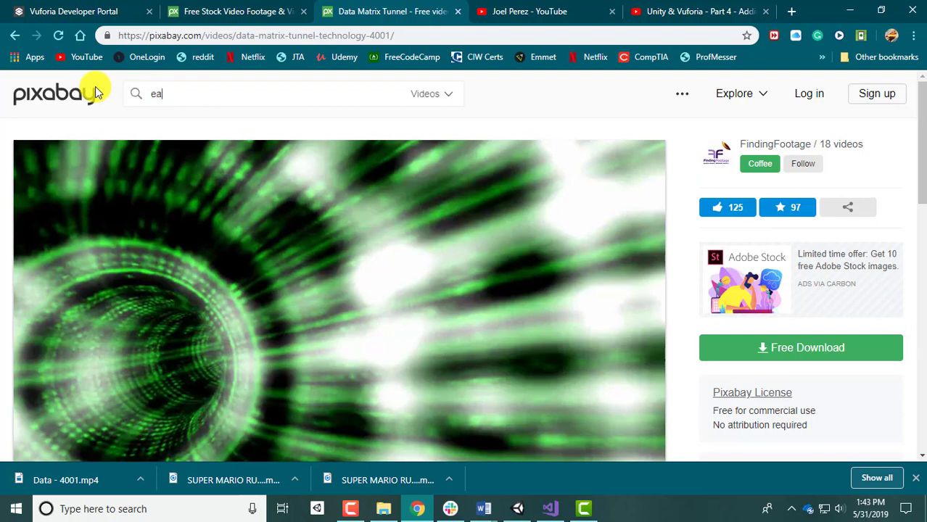
{"action": "type", "text": "rth"}
{"action": "key", "text": "Return"}
{"action": "scroll", "coordinate": [352, 213], "scroll_direction": "down", "scroll_amount": 2}
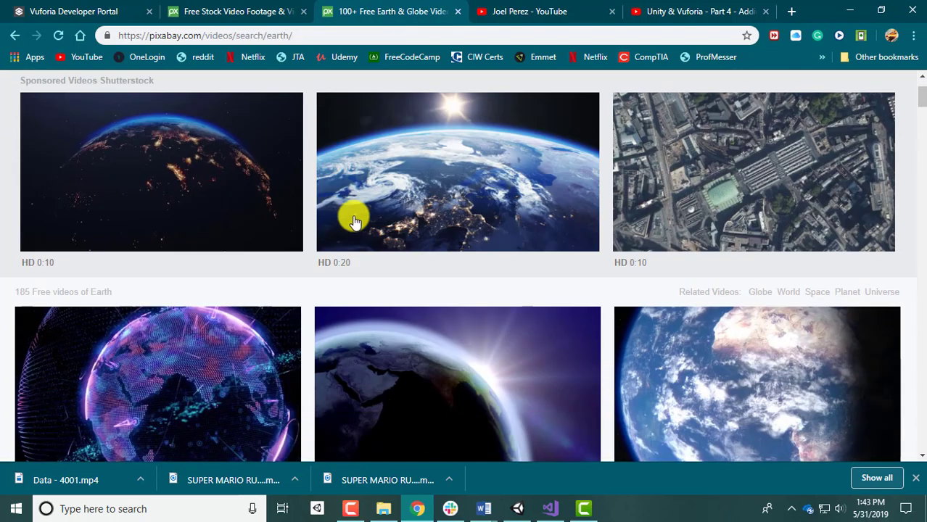
{"action": "scroll", "coordinate": [424, 232], "scroll_direction": "down", "scroll_amount": 3}
{"action": "scroll", "coordinate": [408, 235], "scroll_direction": "down", "scroll_amount": 2}
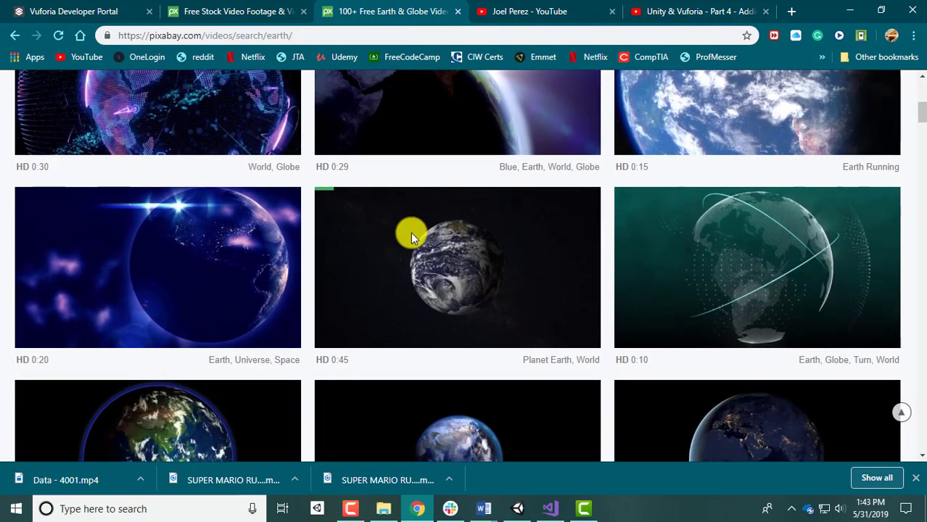
{"action": "scroll", "coordinate": [410, 232], "scroll_direction": "down", "scroll_amount": 1}
{"action": "scroll", "coordinate": [411, 233], "scroll_direction": "down", "scroll_amount": 2}
{"action": "scroll", "coordinate": [411, 234], "scroll_direction": "up", "scroll_amount": 3}
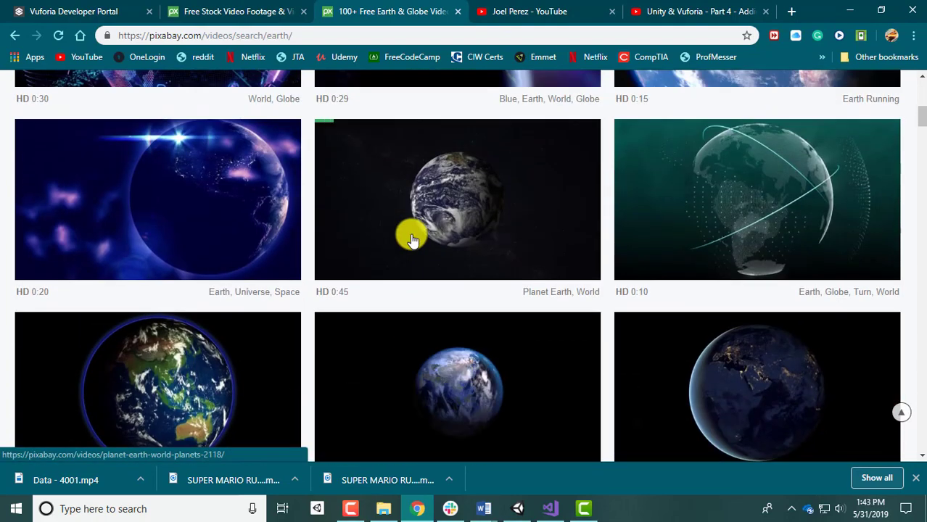
{"action": "scroll", "coordinate": [411, 234], "scroll_direction": "up", "scroll_amount": 3}
Download the Earth Running blue planet clip at 1280×720
{"action": "left_click", "coordinate": [721, 232]}
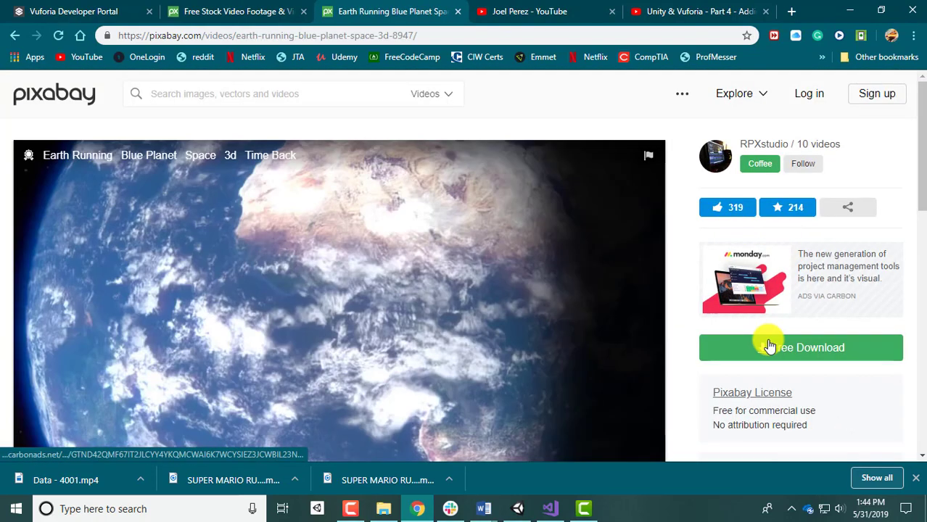
{"action": "left_click", "coordinate": [769, 340]}
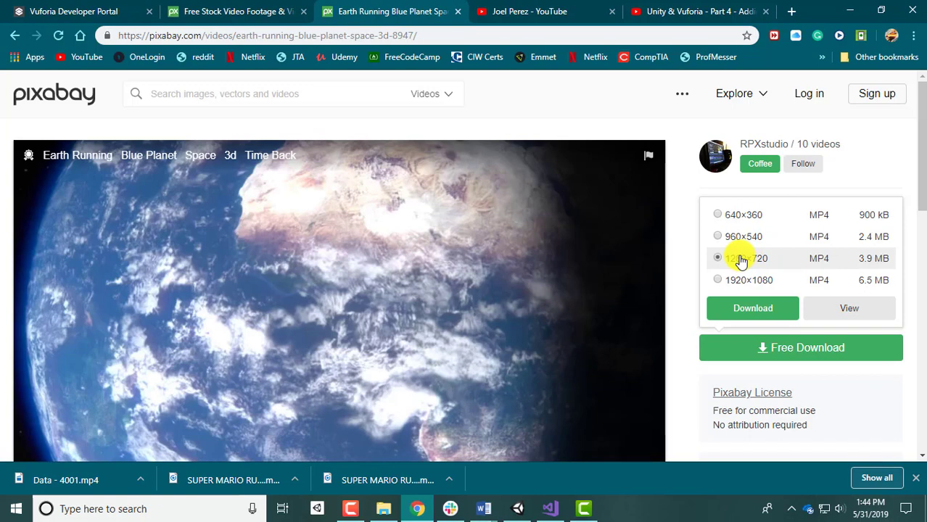
{"action": "left_click", "coordinate": [740, 309]}
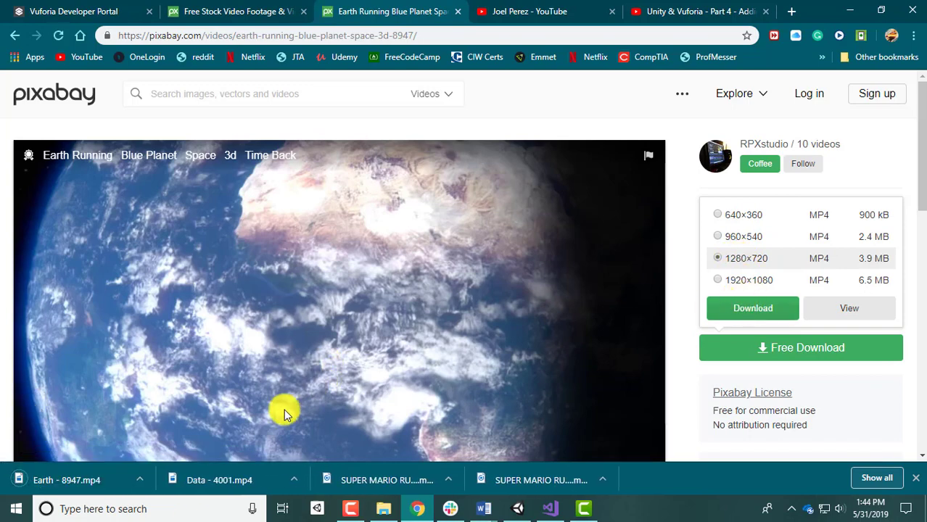
Import Earth - 8947.mp4 from Downloads into Unity's Assets/Video folder
{"action": "left_click", "coordinate": [518, 510]}
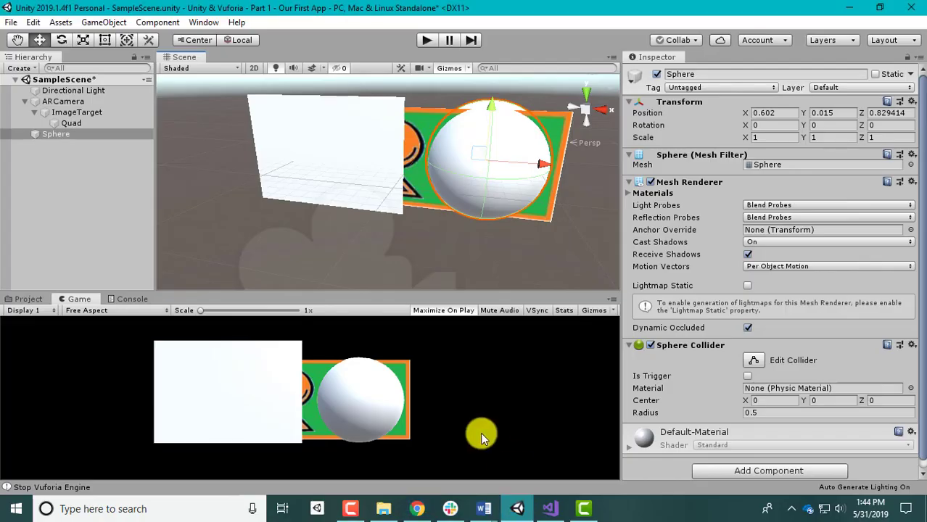
{"action": "left_click", "coordinate": [25, 299]}
{"action": "left_click", "coordinate": [346, 411]}
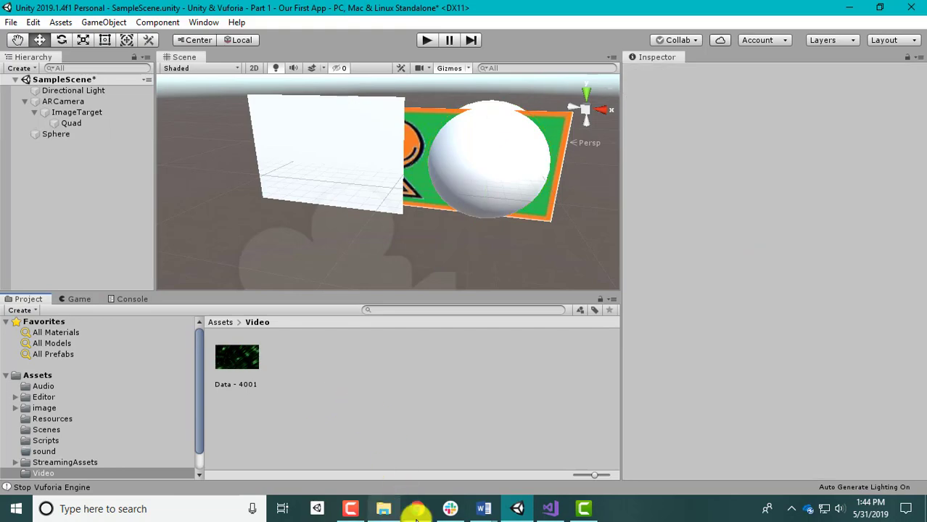
{"action": "left_click", "coordinate": [383, 509]}
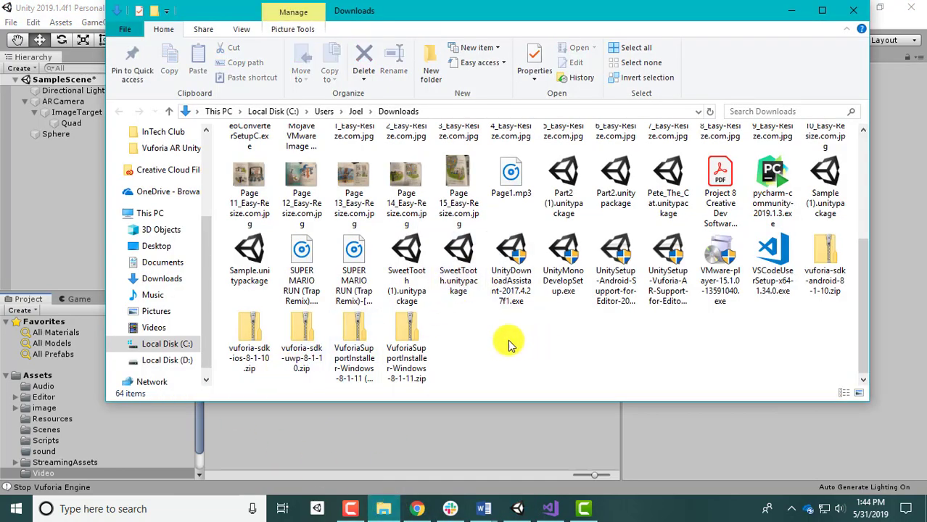
{"action": "scroll", "coordinate": [534, 344], "scroll_direction": "up", "scroll_amount": 3}
{"action": "scroll", "coordinate": [534, 344], "scroll_direction": "down", "scroll_amount": 3}
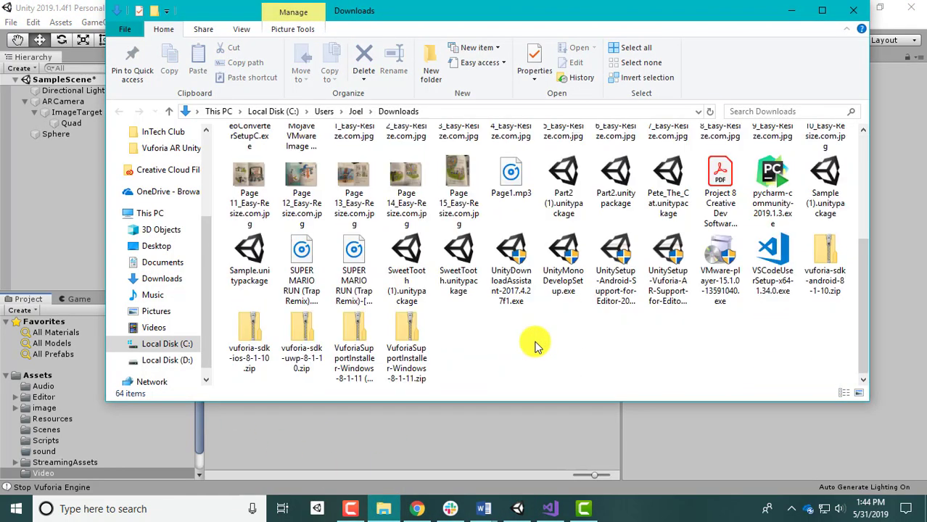
{"action": "scroll", "coordinate": [533, 344], "scroll_direction": "up", "scroll_amount": 3}
{"action": "left_click", "coordinate": [718, 156]}
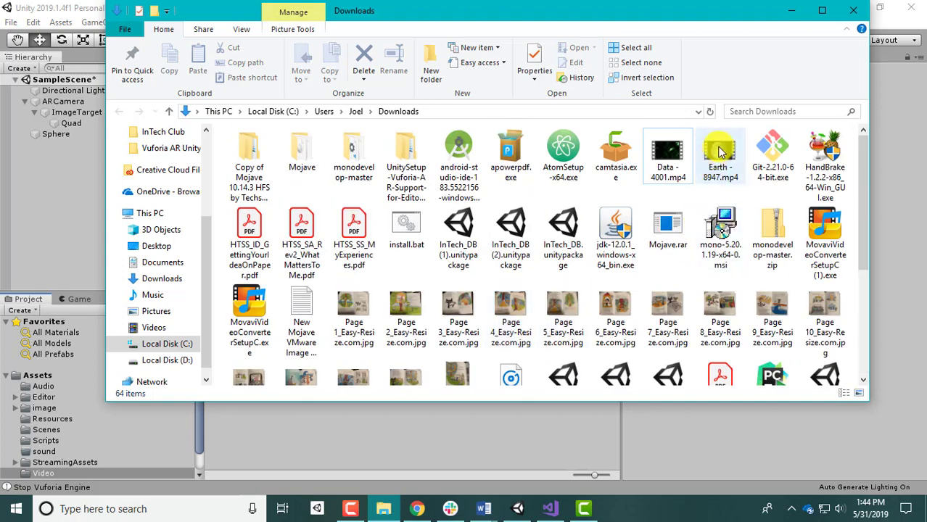
{"action": "mouse_move", "coordinate": [558, 390]}
{"action": "left_mouse_down"}
{"action": "mouse_move", "coordinate": [399, 404]}
{"action": "mouse_move", "coordinate": [356, 390]}
{"action": "left_mouse_up"}
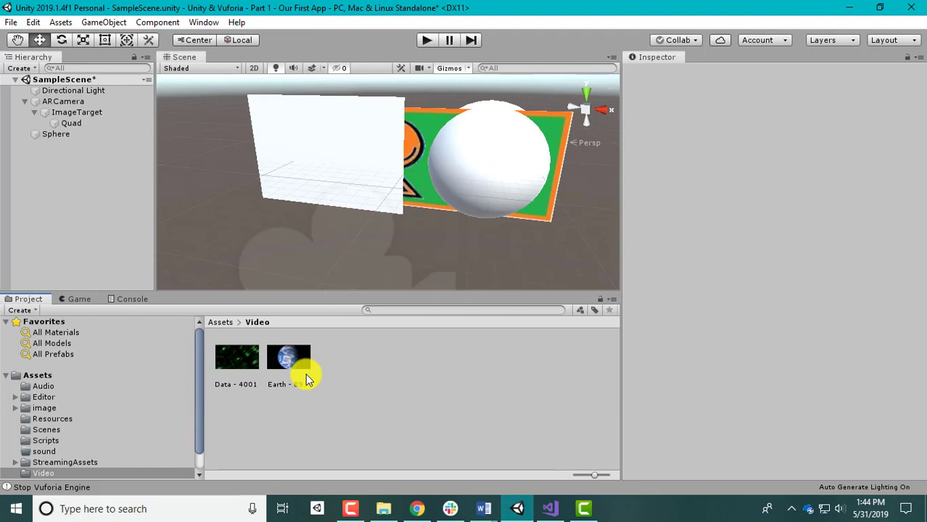
Assign the Earth - 8947 clip to the Sphere and raise it slightly above the target
{"action": "mouse_move", "coordinate": [201, 287]}
{"action": "left_mouse_down"}
{"action": "mouse_move", "coordinate": [66, 127]}
{"action": "mouse_move", "coordinate": [79, 111]}
{"action": "left_mouse_up"}
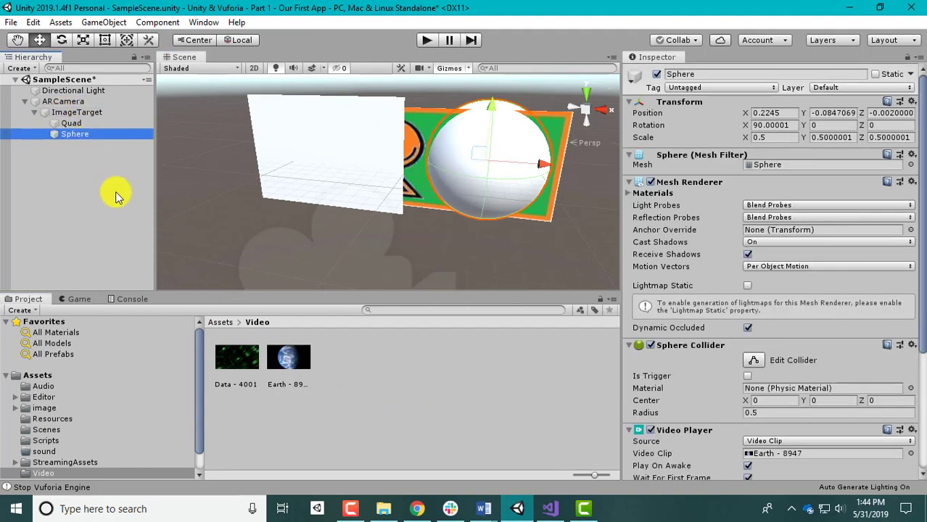
{"action": "mouse_move", "coordinate": [463, 158]}
{"action": "left_mouse_down"}
{"action": "mouse_move", "coordinate": [480, 158]}
{"action": "mouse_move", "coordinate": [479, 169]}
{"action": "left_mouse_up"}
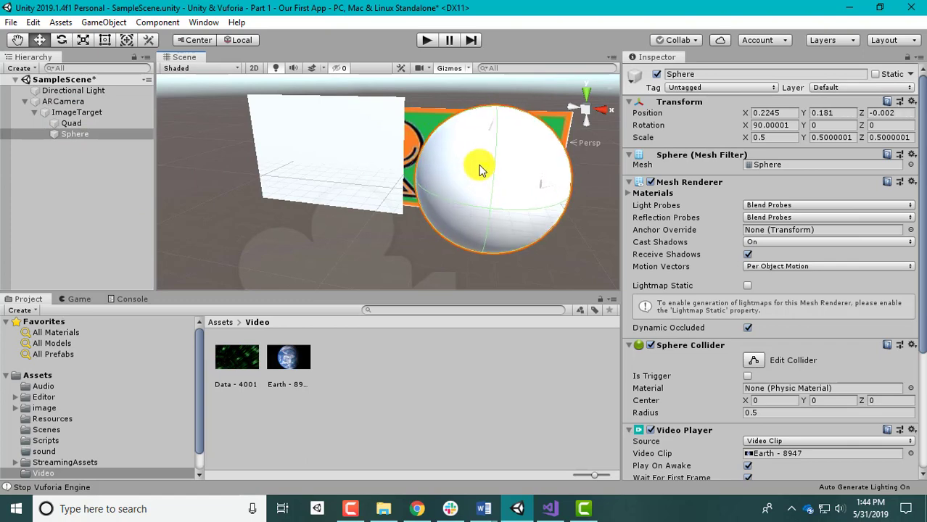
{"action": "right_click", "coordinate": [67, 135]}
{"action": "left_click", "coordinate": [411, 396]}
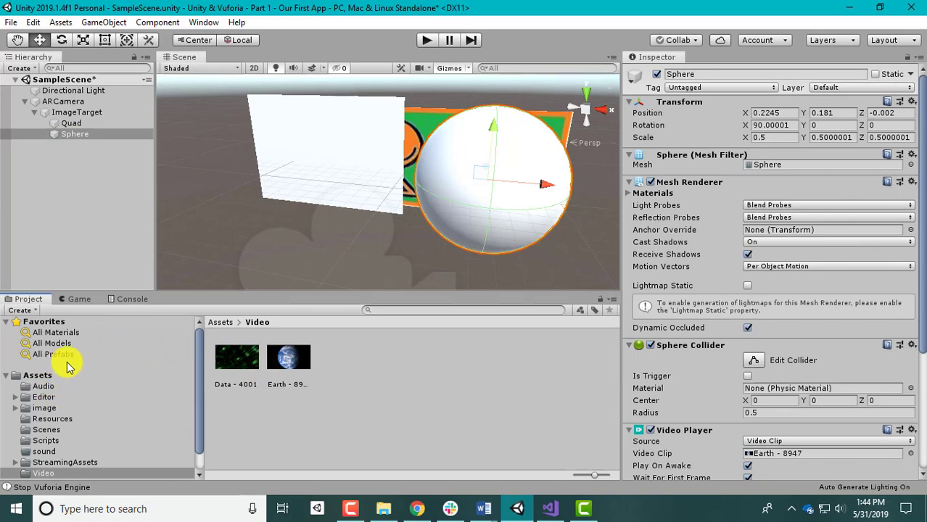
Attach the Rotate script from Assets/Scripts to the Sphere
{"action": "left_click", "coordinate": [27, 375]}
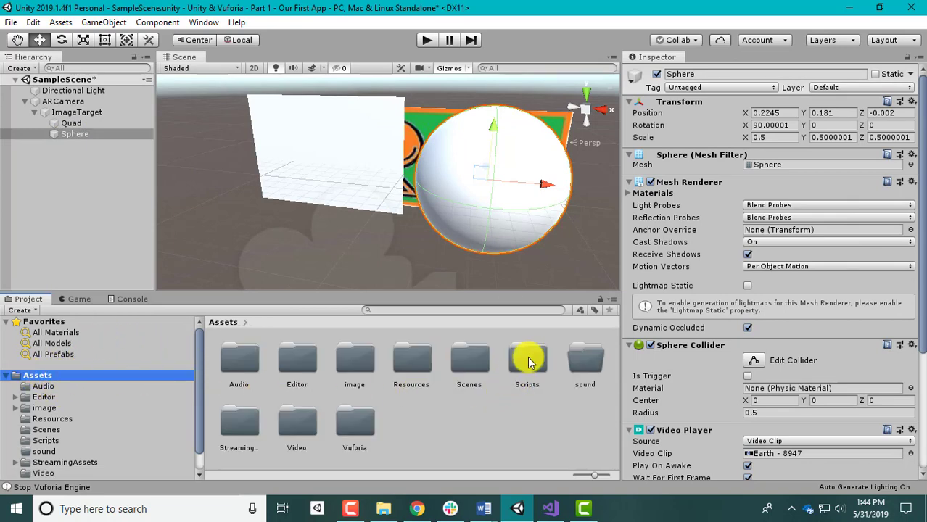
{"action": "double_click", "coordinate": [529, 359]}
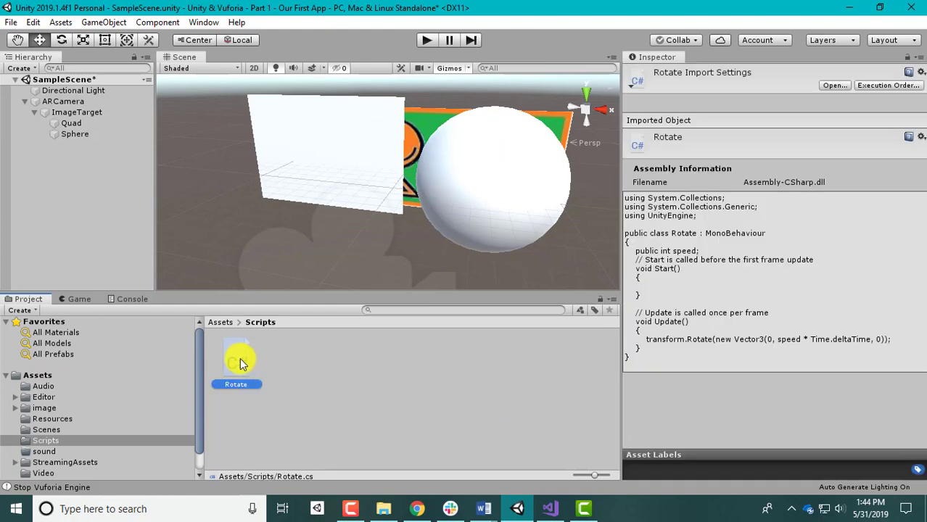
{"action": "left_click", "coordinate": [487, 207]}
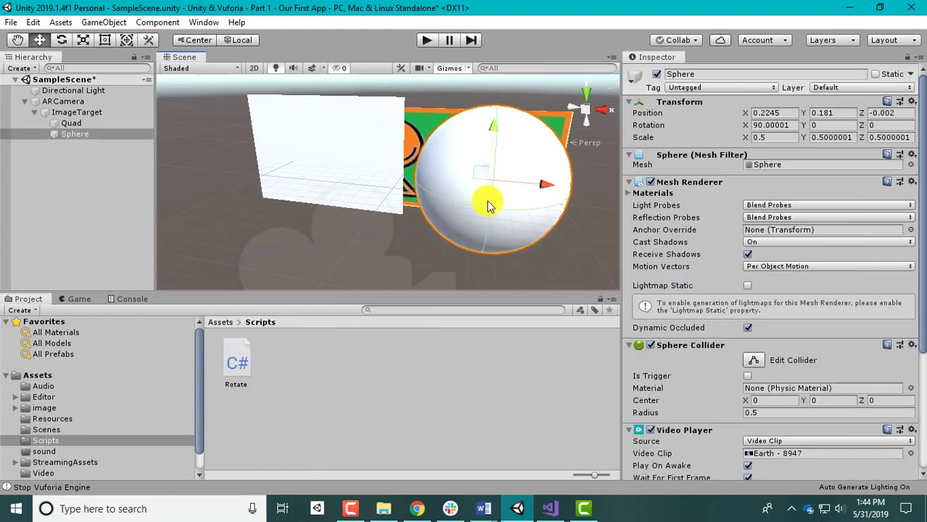
{"action": "left_click_drag", "start_coordinate": [237, 363], "coordinate": [87, 137]}
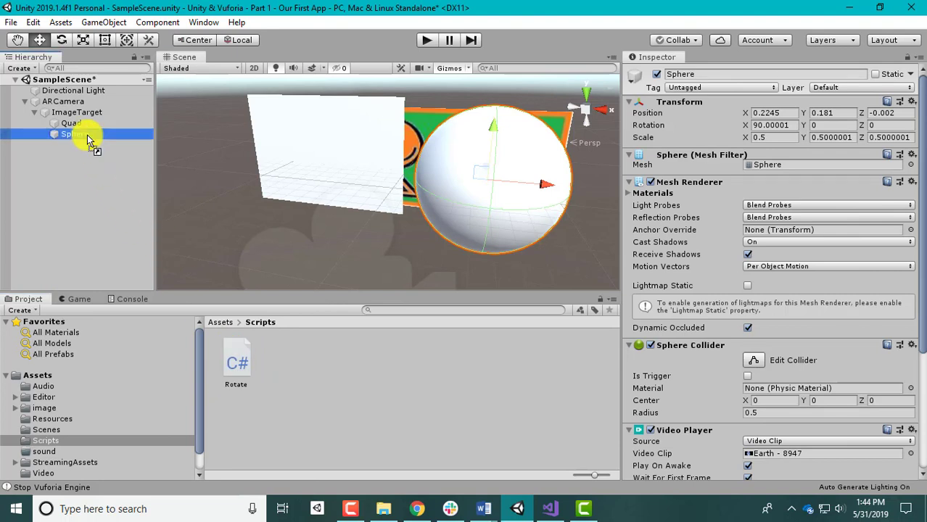
{"action": "left_click", "coordinate": [331, 379]}
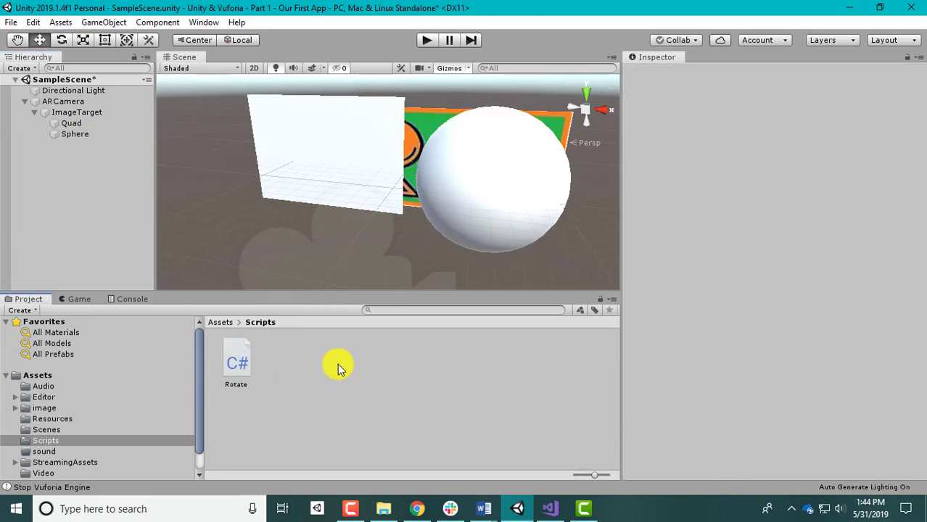
{"action": "left_click", "coordinate": [426, 41]}
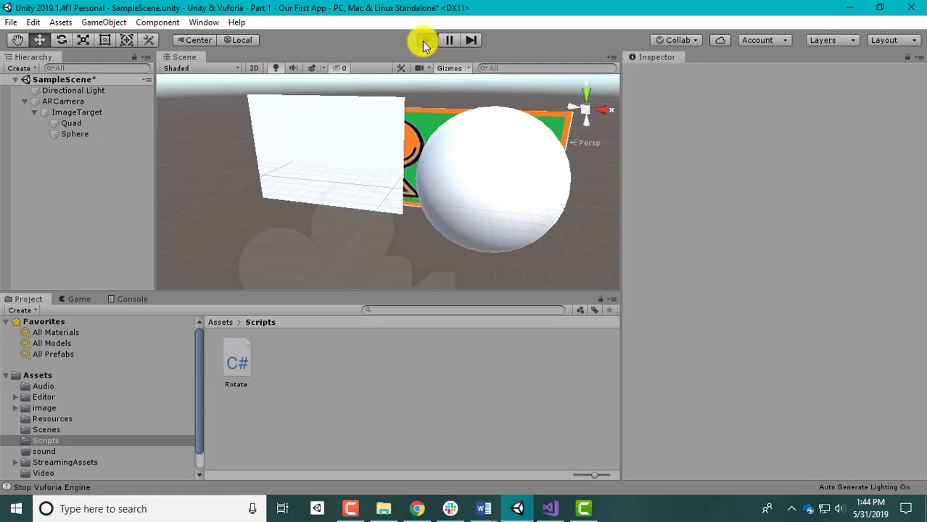
{"action": "left_click", "coordinate": [424, 42]}
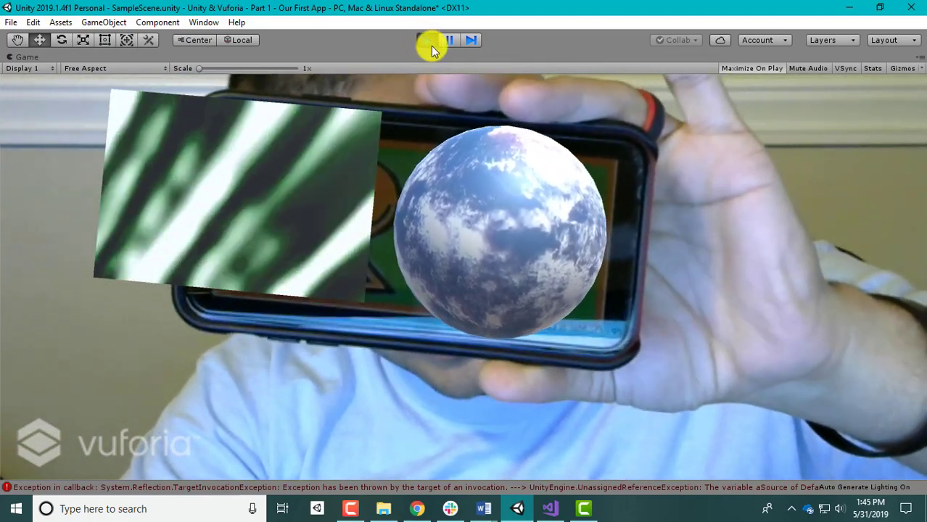
{"action": "left_click", "coordinate": [431, 46]}
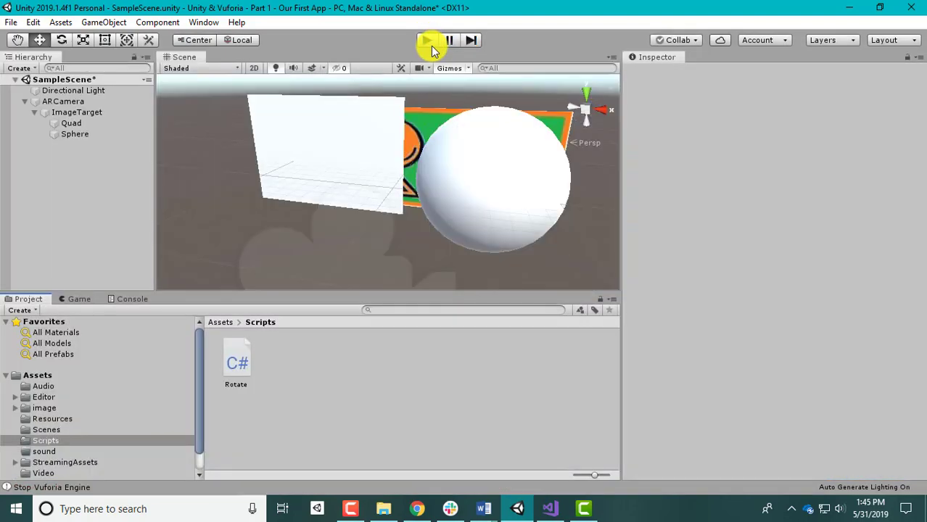